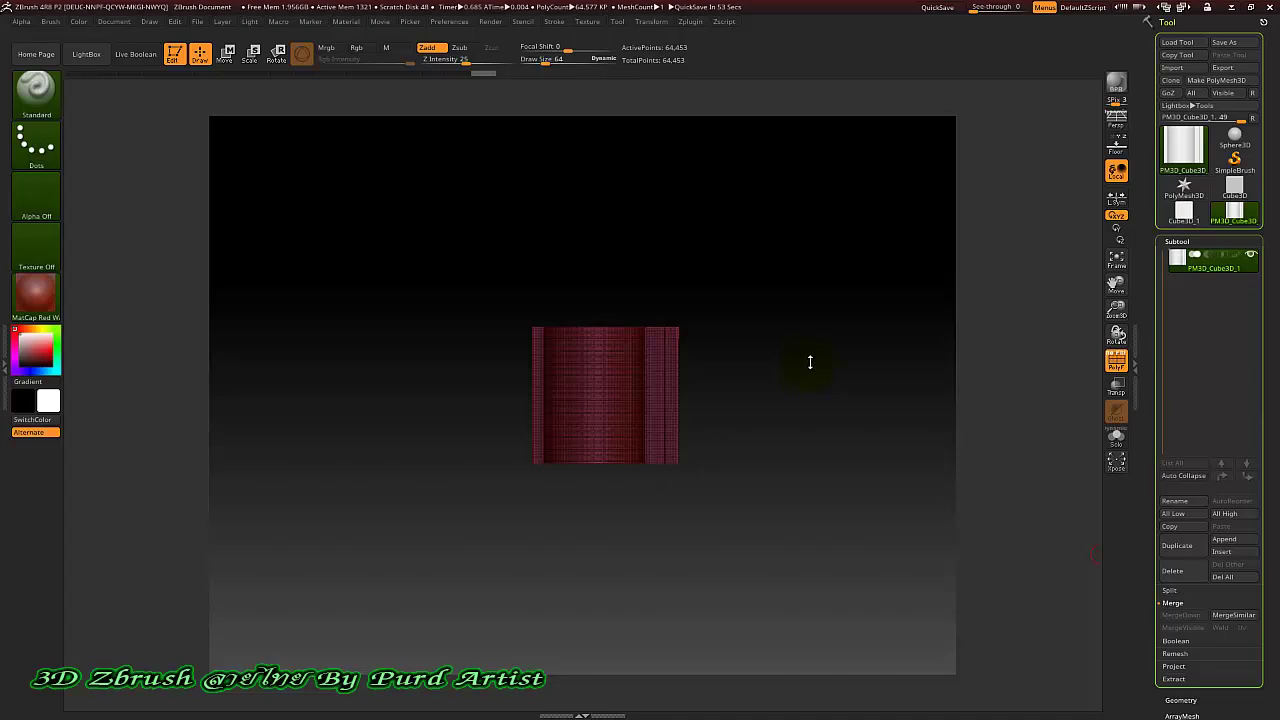
Leave Edit mode by switching from the profile mesh to SimpleBrush, and clear the canvas
{"action": "left_click_drag", "start_coordinate": [422, 420], "coordinate": [420, 294]}
{"action": "left_click_drag", "start_coordinate": [493, 361], "coordinate": [457, 304]}
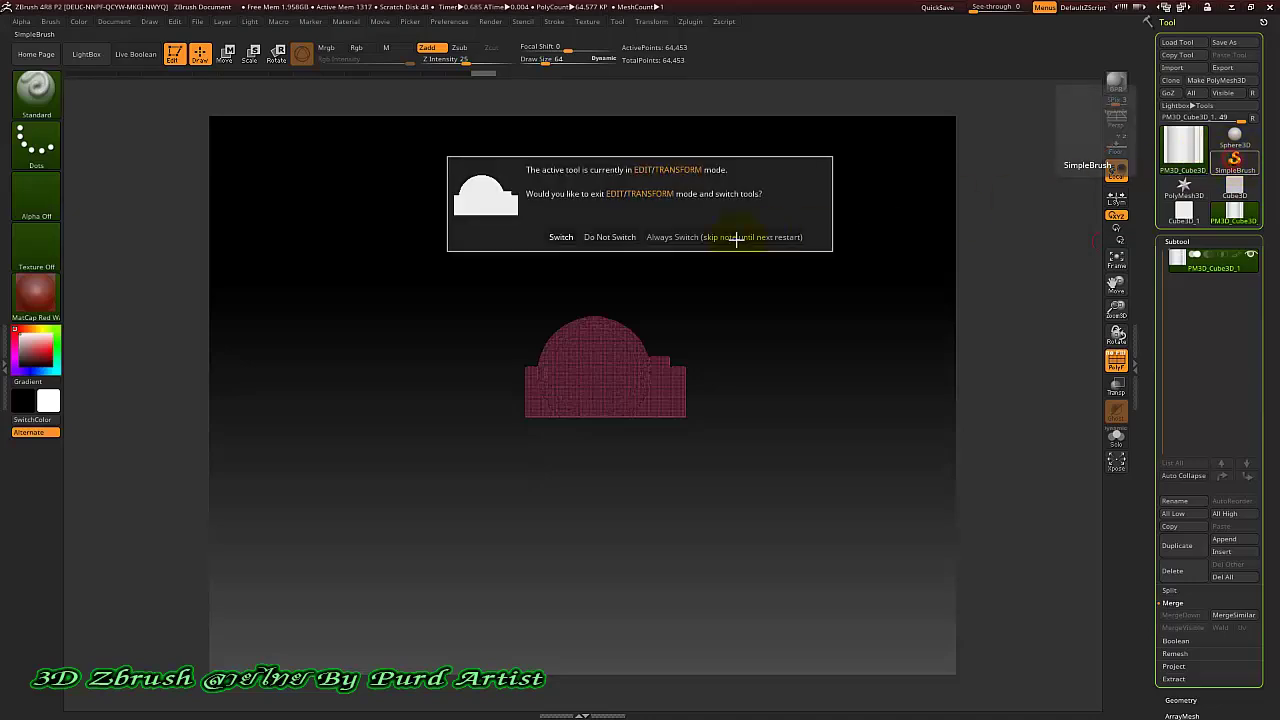
{"action": "left_click", "coordinate": [560, 237]}
{"action": "key", "text": "ctrl+n"}
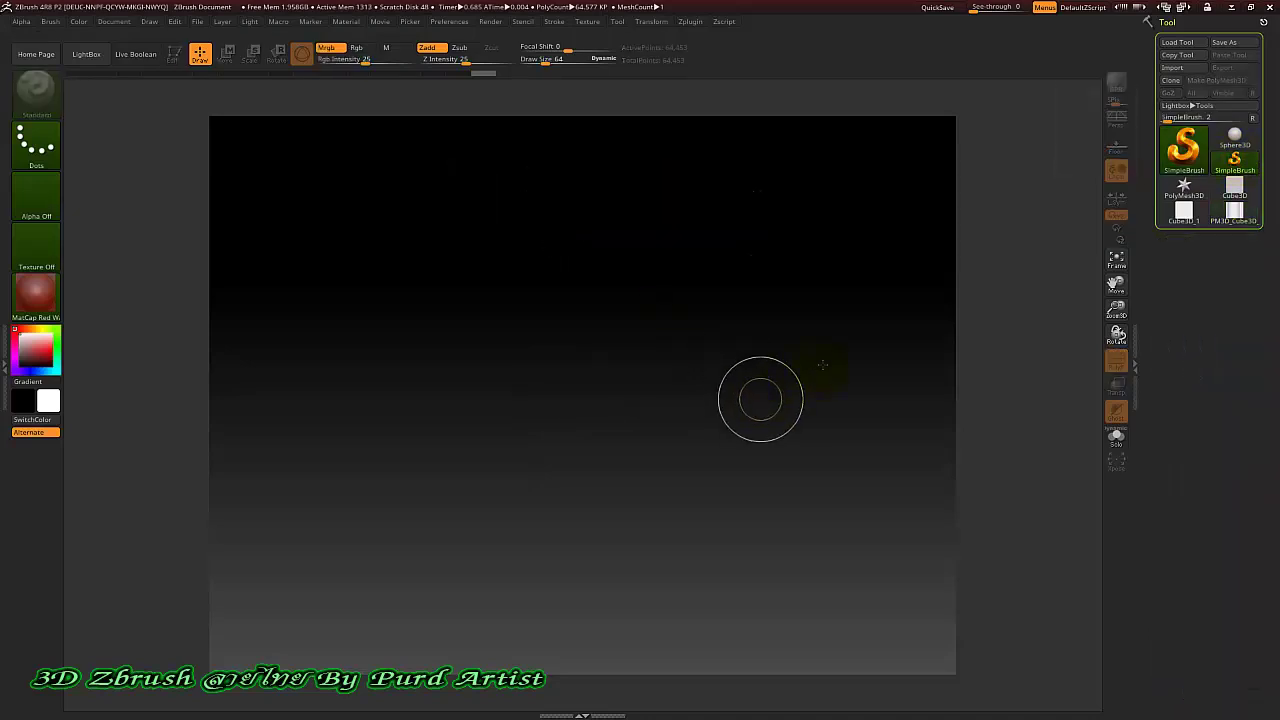
Draw a Cylinder3D on the canvas in Edit mode and convert it to a PolyMesh3D
{"action": "left_click", "coordinate": [1185, 150]}
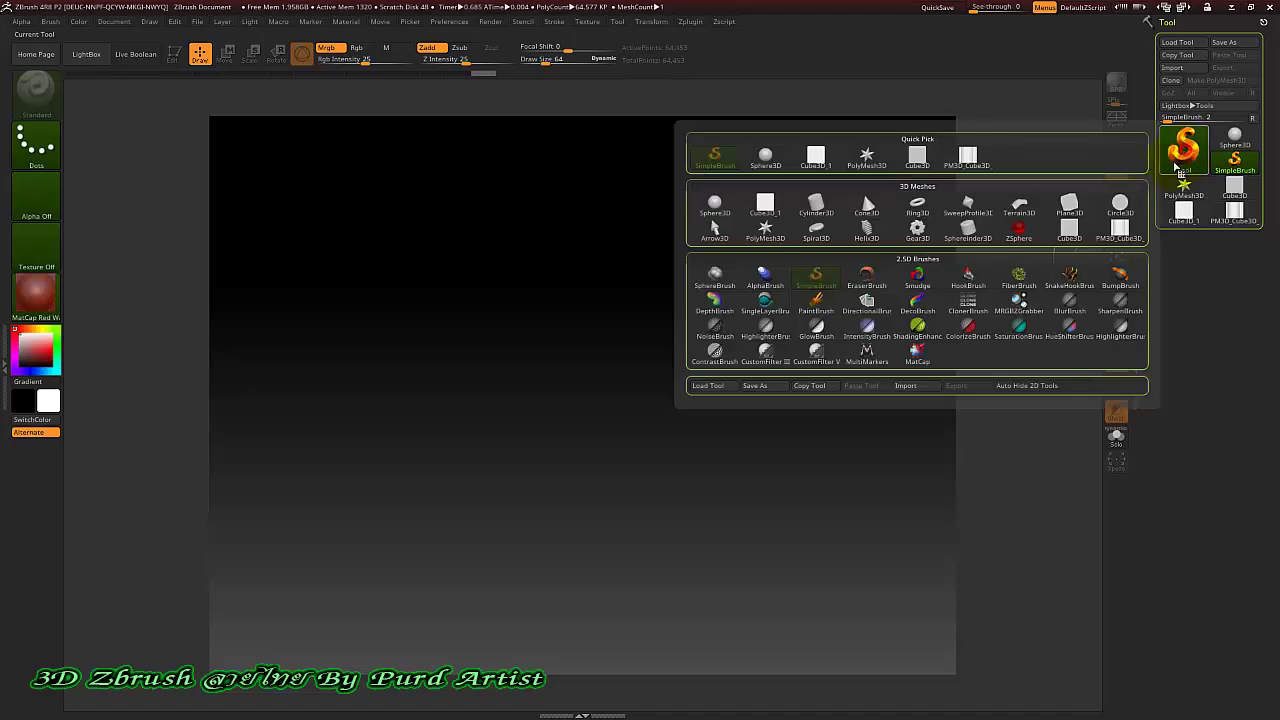
{"action": "left_click", "coordinate": [816, 205]}
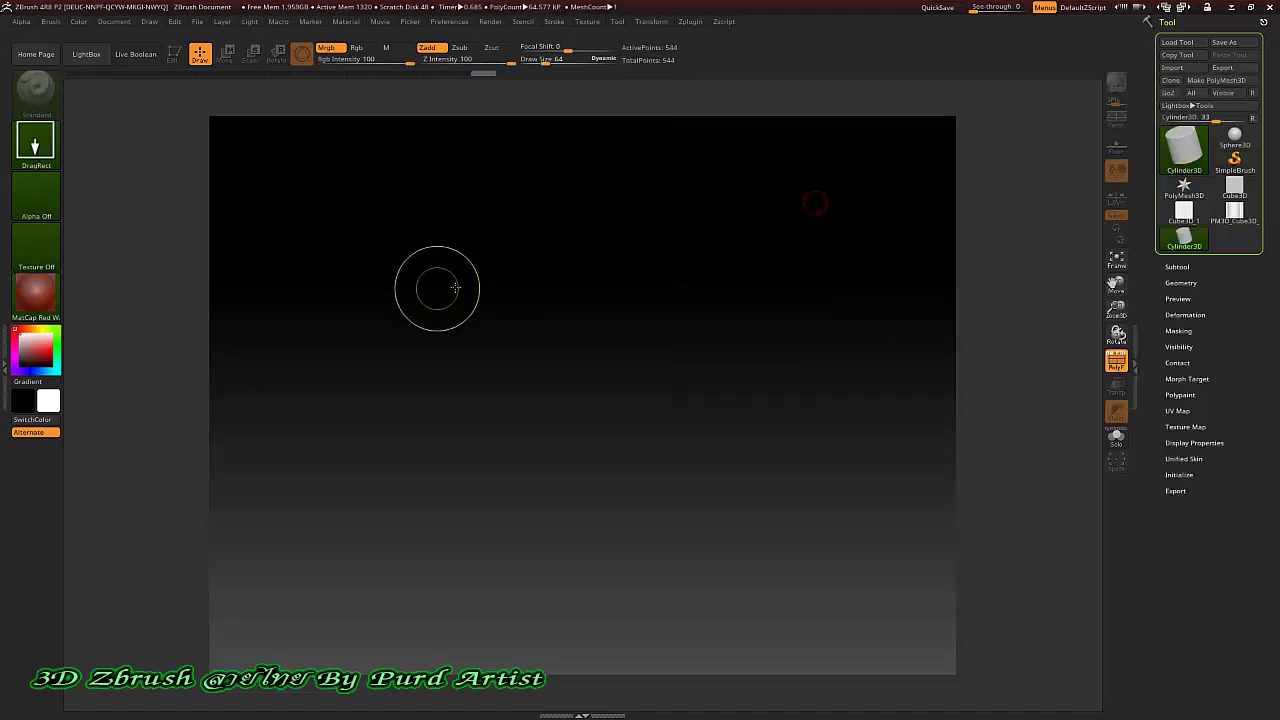
{"action": "left_click_drag", "start_coordinate": [569, 397], "coordinate": [566, 423]}
{"action": "left_click", "coordinate": [174, 53]}
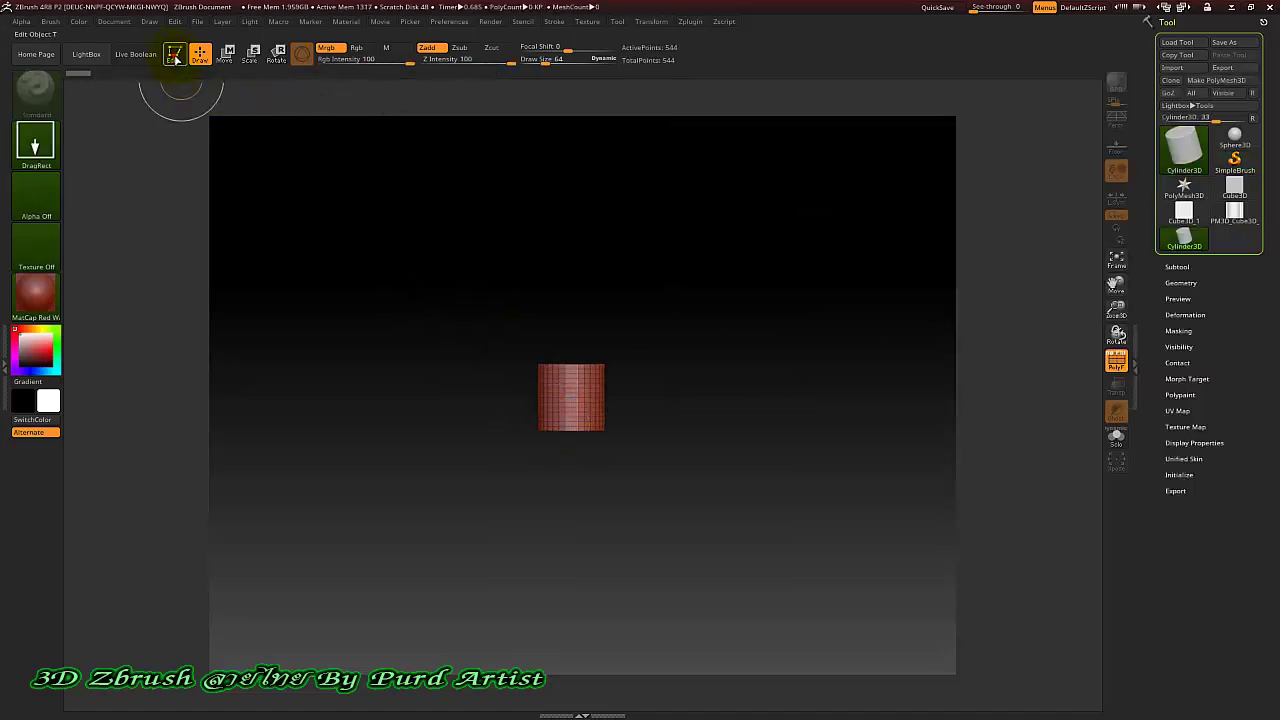
{"action": "left_click", "coordinate": [1200, 81]}
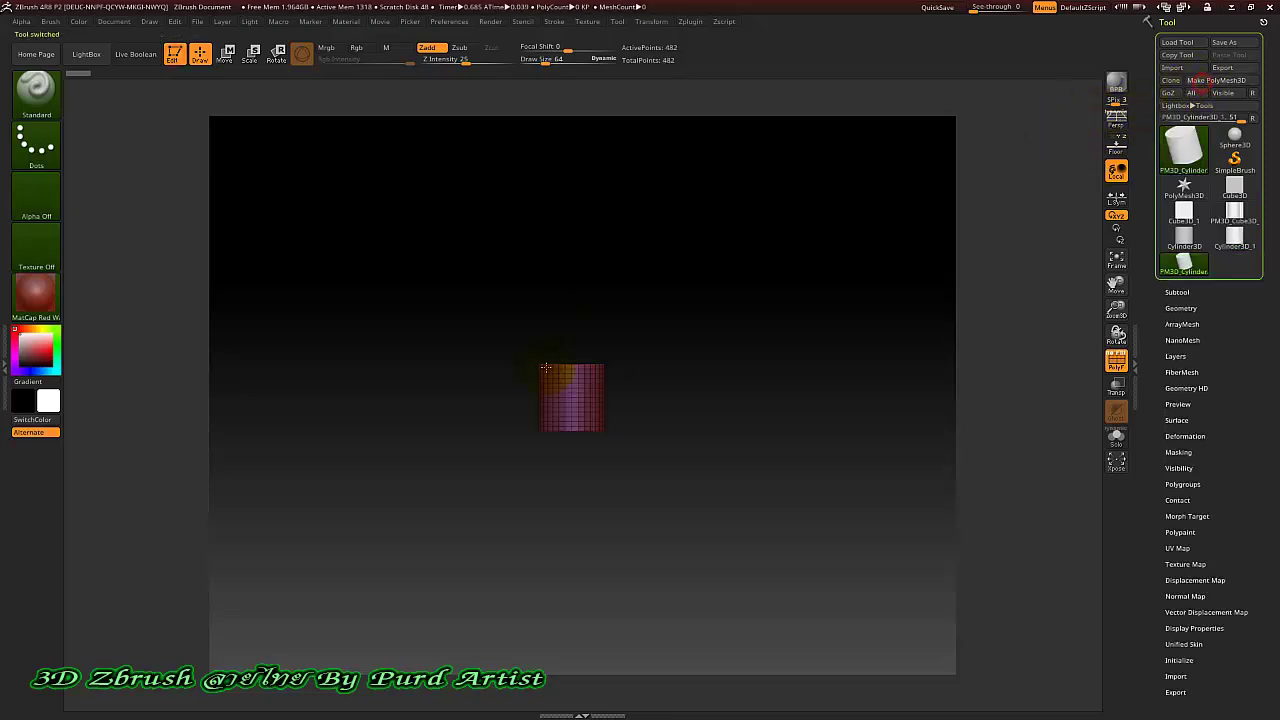
{"action": "key", "text": "f"}
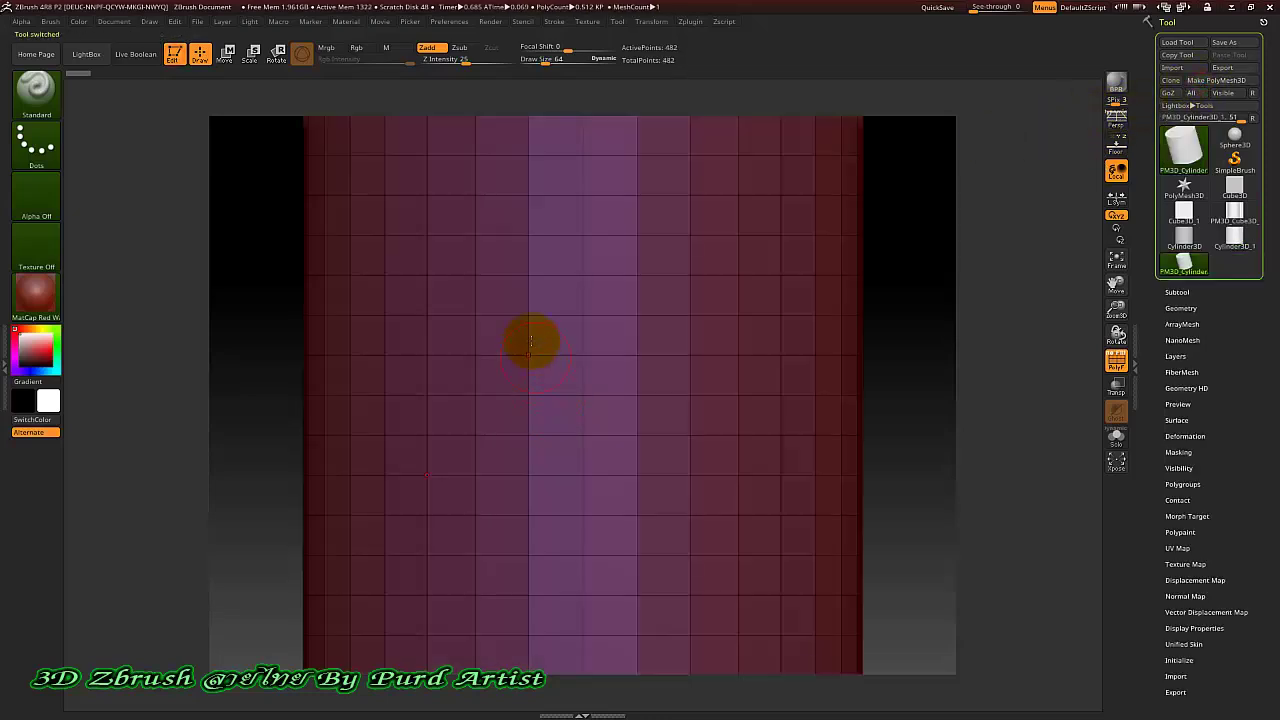
{"action": "right_click_drag", "start_coordinate": [603, 385], "coordinate": [555, 357], "text": "ctrl"}
{"action": "mouse_move", "coordinate": [341, 250]}
{"action": "left_mouse_down"}
{"action": "mouse_move", "coordinate": [354, 329]}
{"action": "mouse_move", "coordinate": [351, 317]}
{"action": "left_mouse_up"}
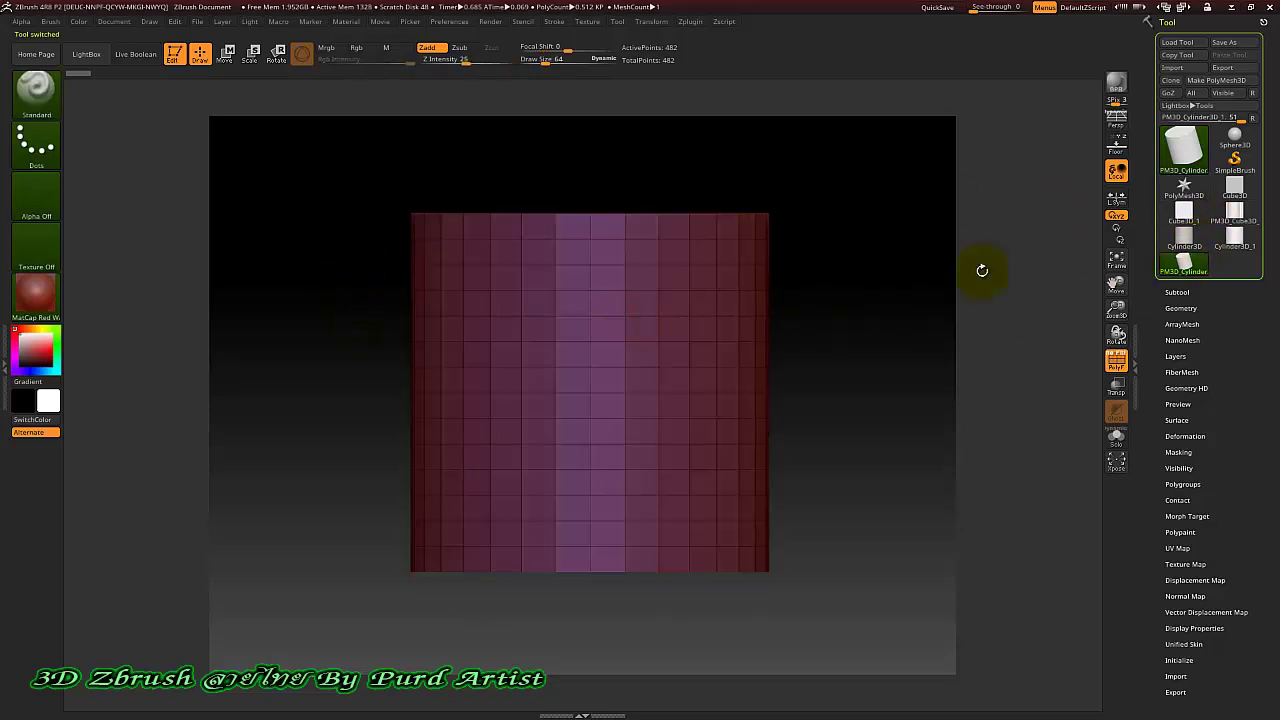
Create an InsertMesh brush from the PM3D_Cube3D_1 profile mesh and isolate the round end cap of the polymesh cylinder
{"action": "left_click", "coordinate": [1243, 218]}
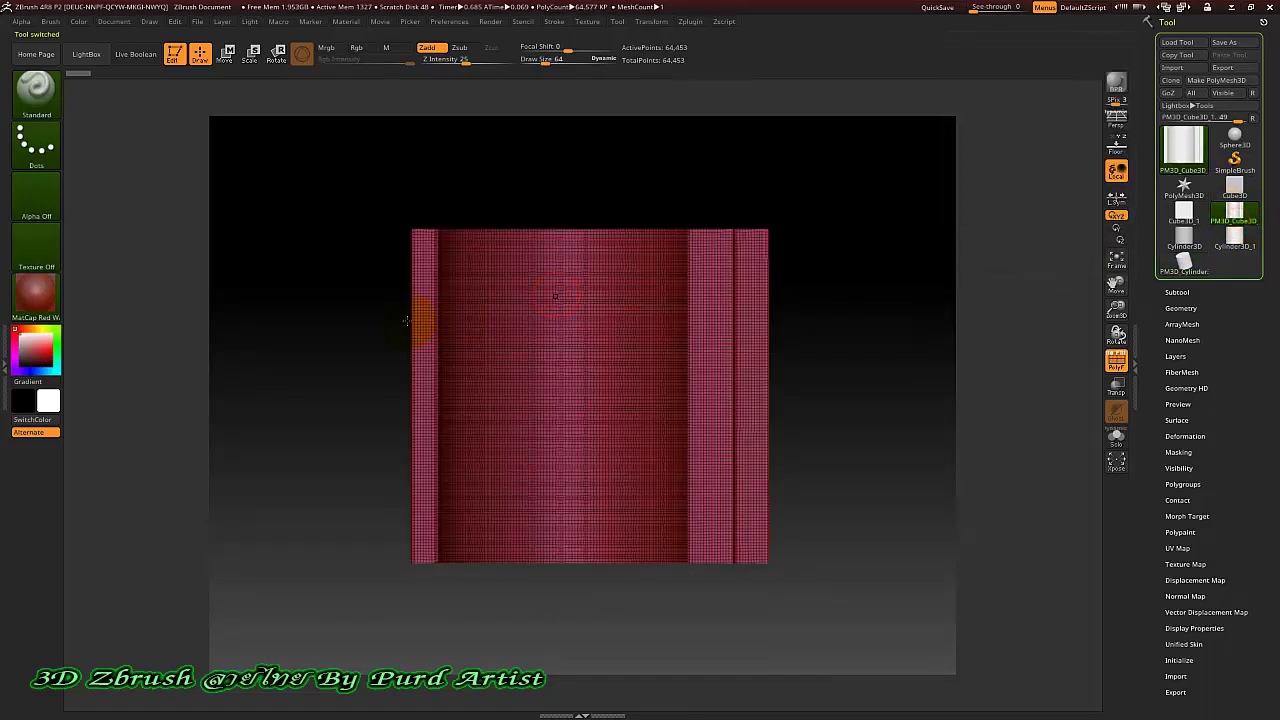
{"action": "left_click_drag", "start_coordinate": [343, 434], "coordinate": [437, 262]}
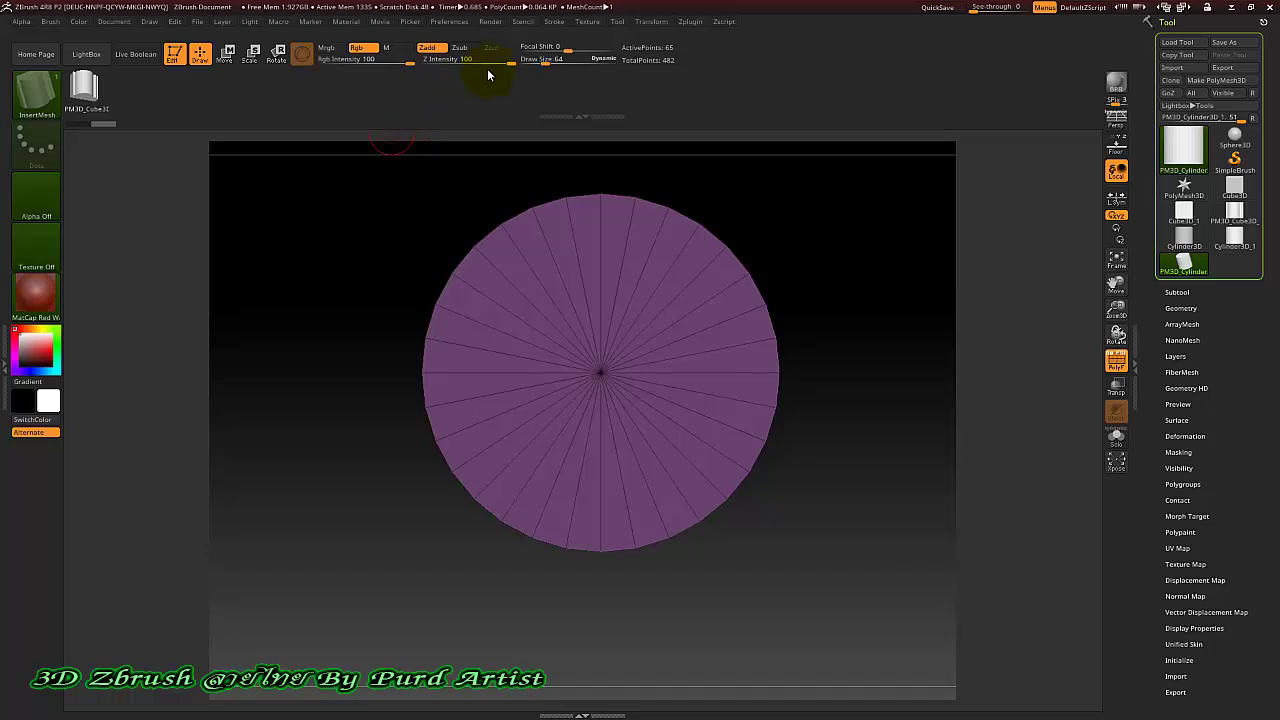
Frame the isolated end cap's outline with a curve, with Border, Polygroups and Creased edges enabled
{"action": "left_click", "coordinate": [555, 22]}
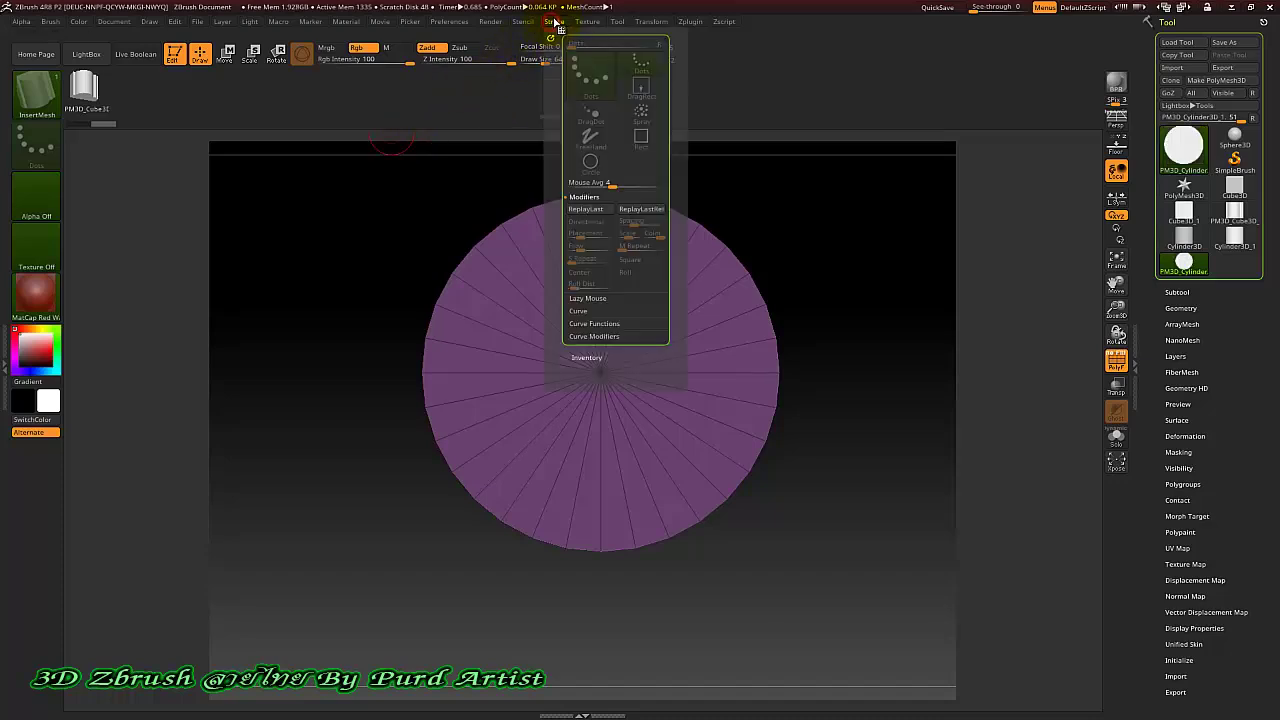
{"action": "left_click", "coordinate": [594, 323]}
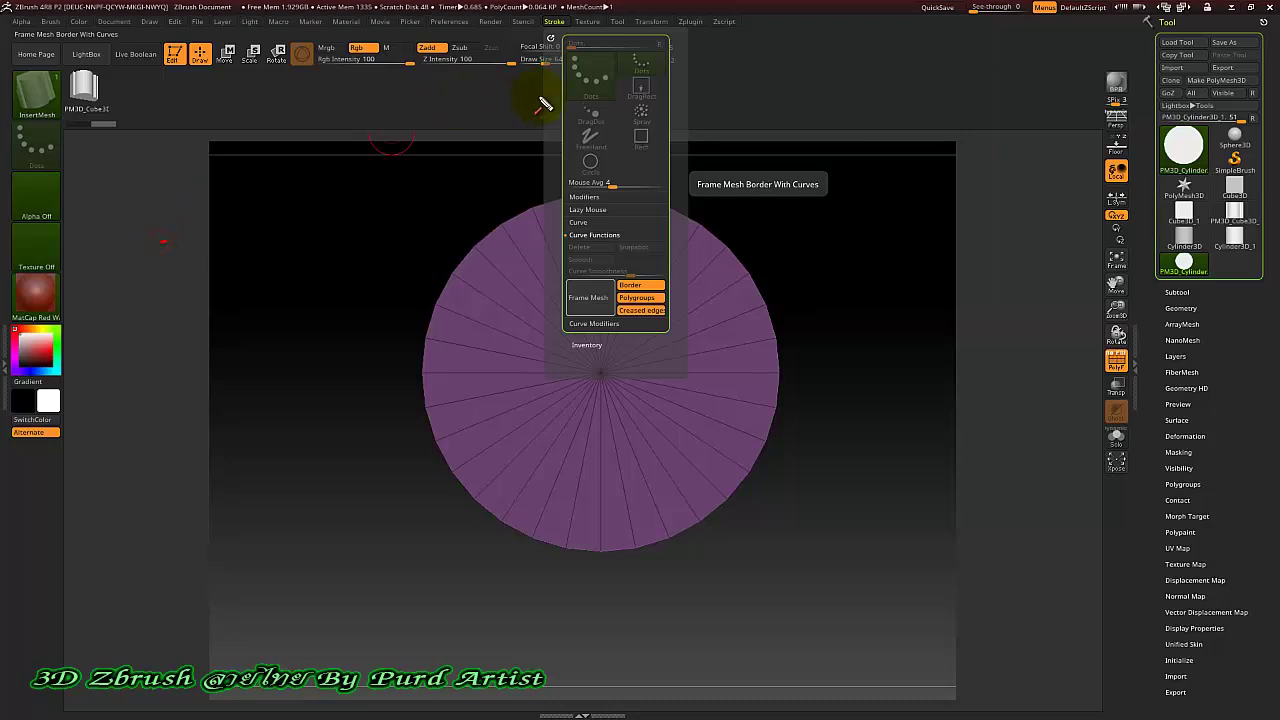
{"action": "left_click_drag", "start_coordinate": [541, 36], "coordinate": [549, 22]}
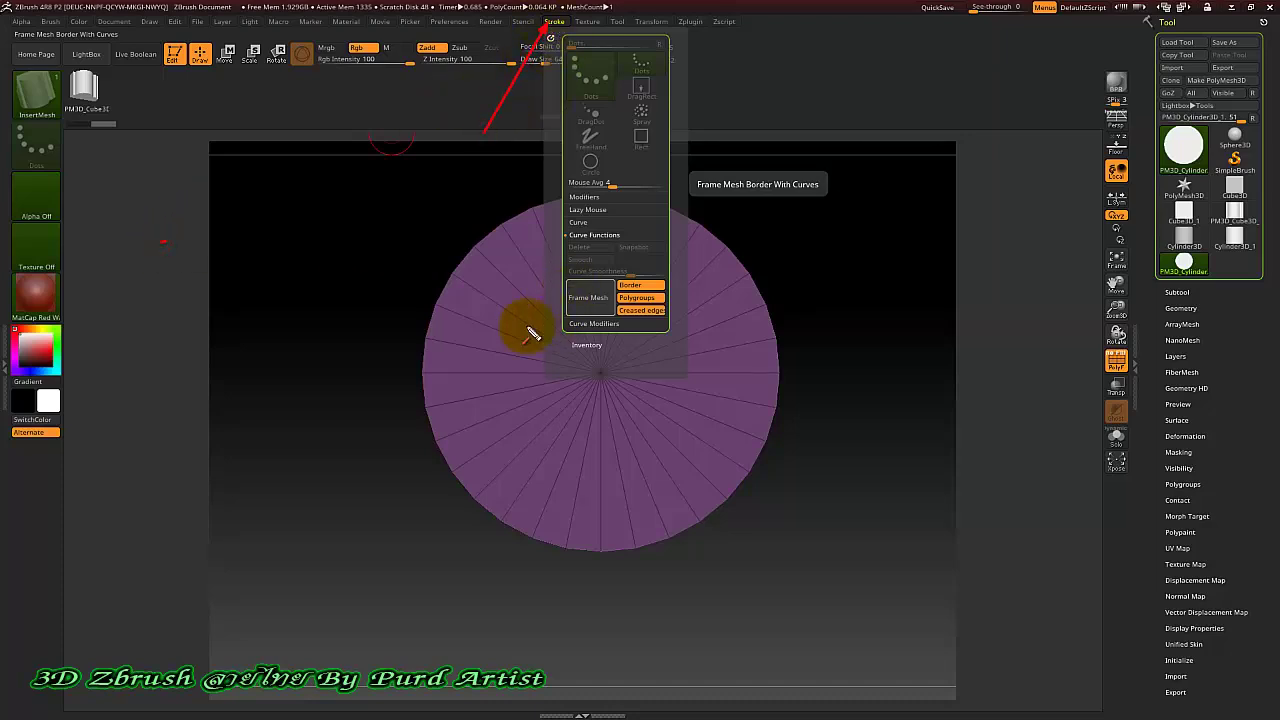
{"action": "left_click_drag", "start_coordinate": [431, 264], "coordinate": [493, 263]}
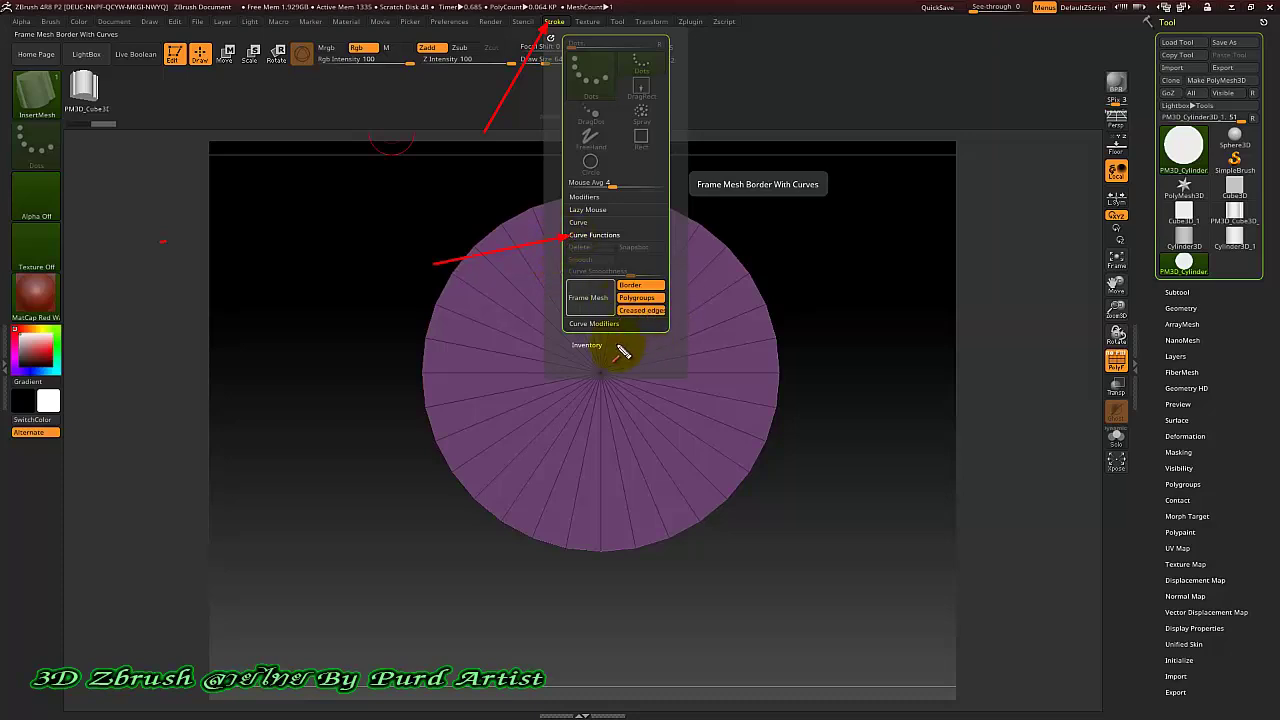
{"action": "left_click", "coordinate": [592, 309]}
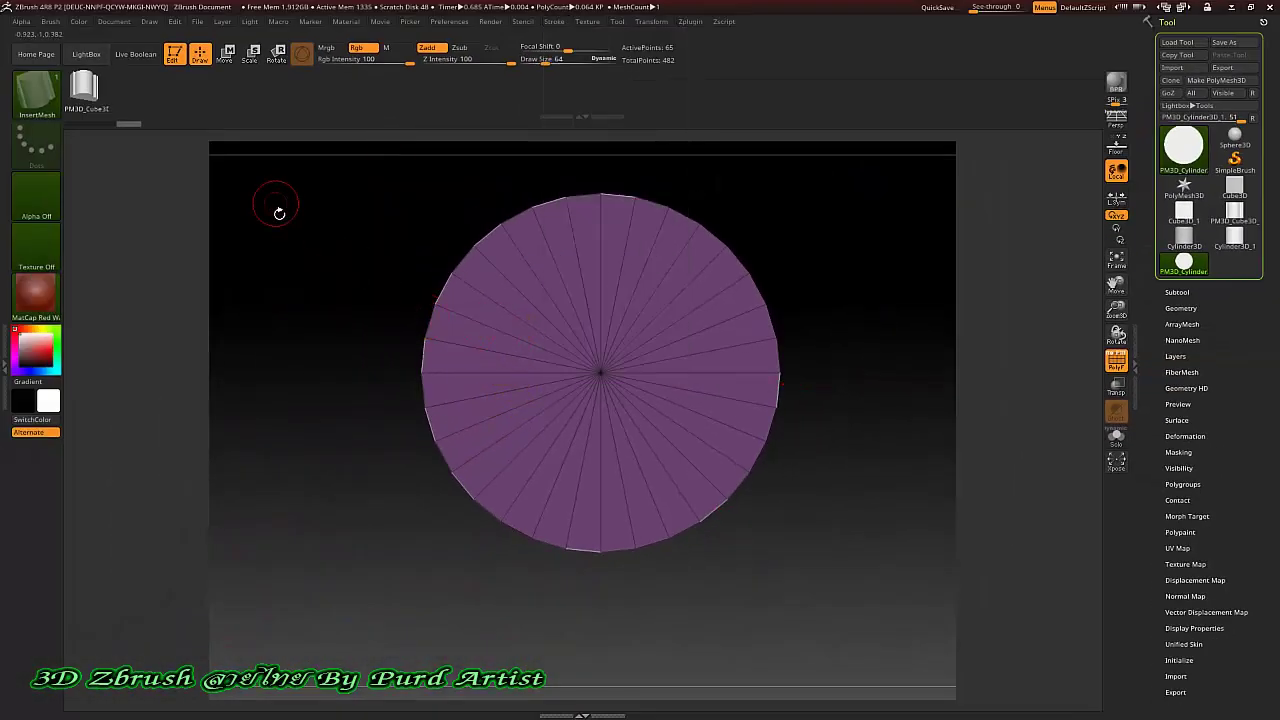
Apply the PM3D_Cube3D_1 insert mesh along the framed curve to build a moulding ring around the cylinder's end
{"action": "left_click", "coordinate": [88, 88]}
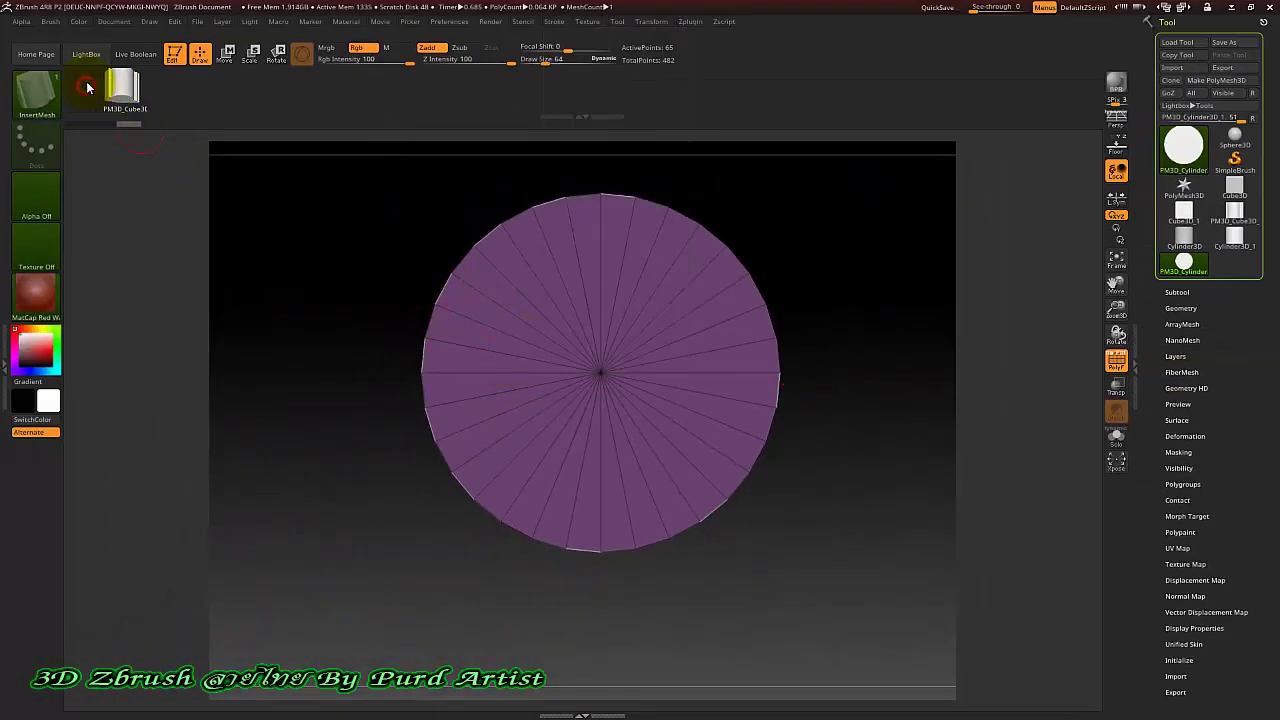
{"action": "left_click", "coordinate": [131, 86]}
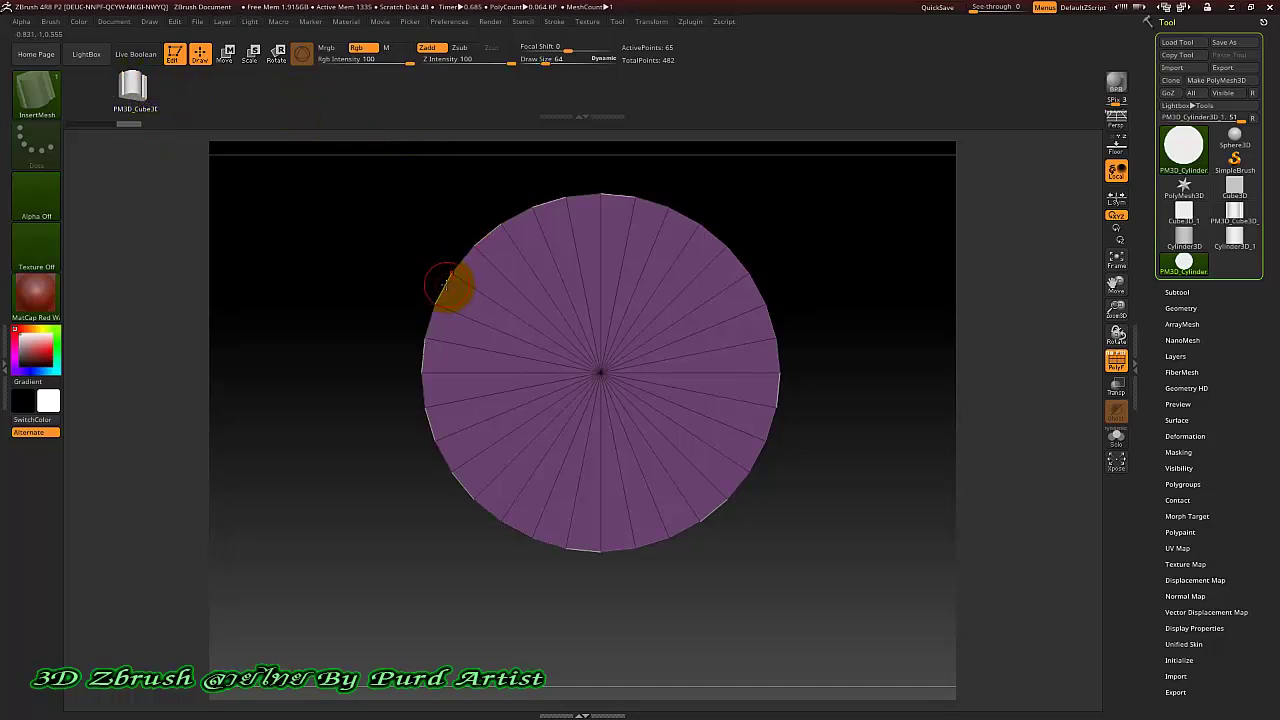
{"action": "left_click_drag", "start_coordinate": [443, 277], "coordinate": [328, 263], "text": "alt"}
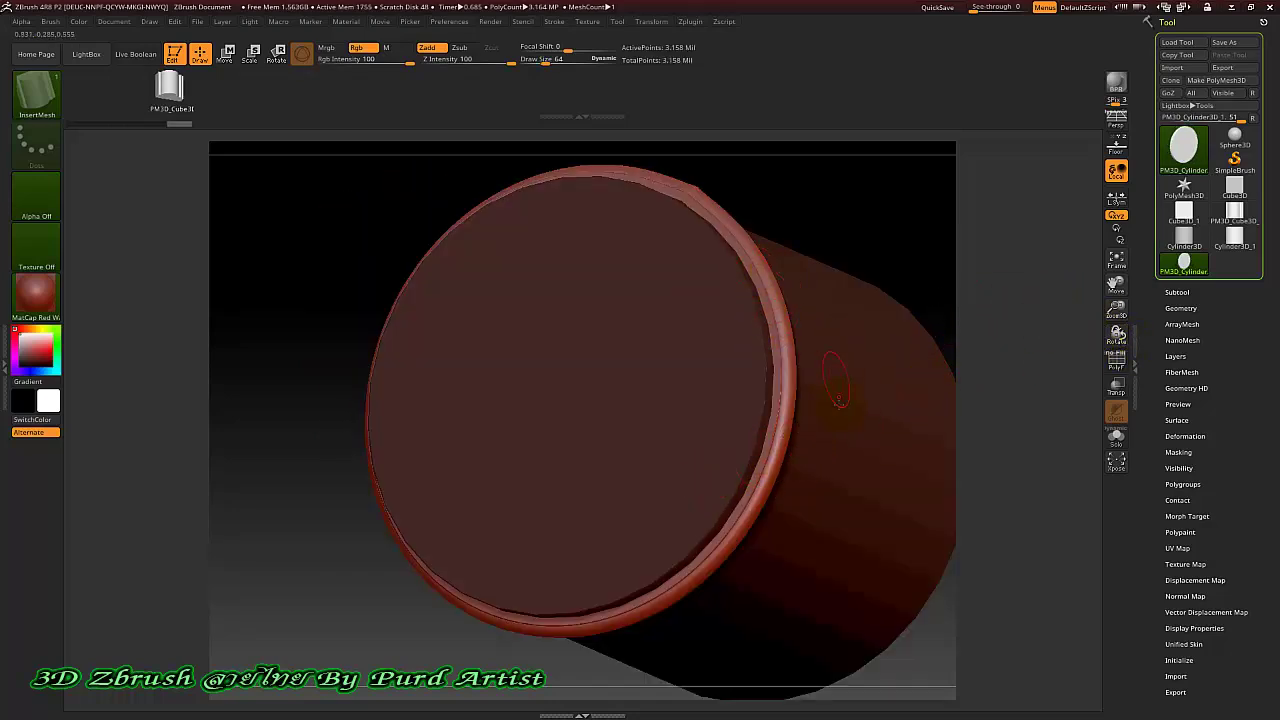
Split the cylinder and its moulding ring into separate subtools with Groups Split
{"action": "left_click", "coordinate": [1175, 291]}
{"action": "left_click_drag", "start_coordinate": [1145, 313], "coordinate": [1151, 201]}
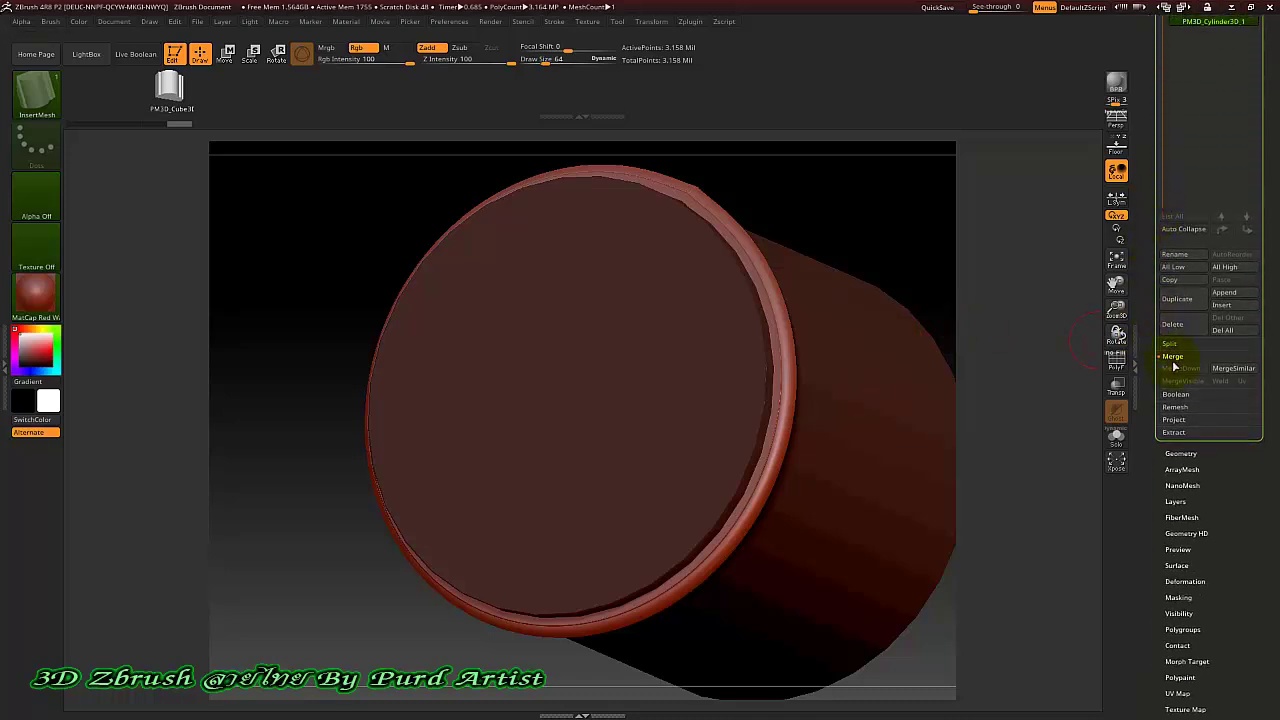
{"action": "left_click", "coordinate": [1172, 345]}
{"action": "left_click", "coordinate": [1225, 356]}
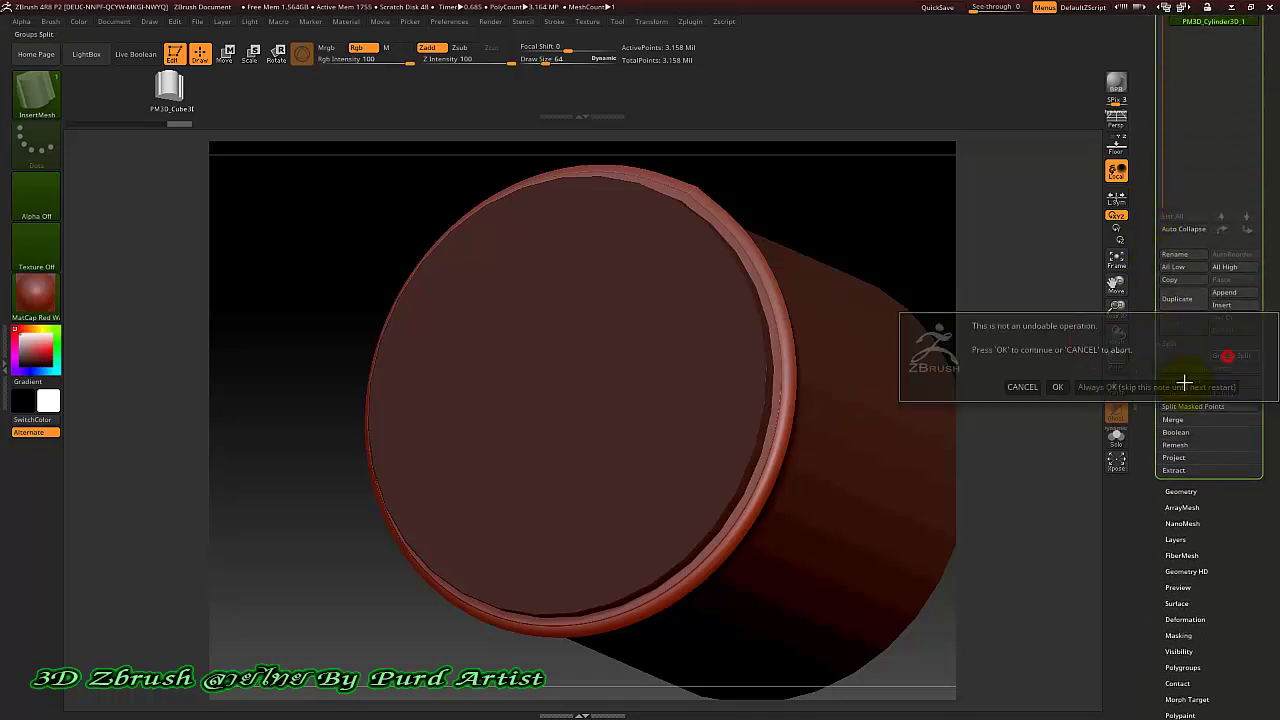
{"action": "left_click", "coordinate": [1055, 387]}
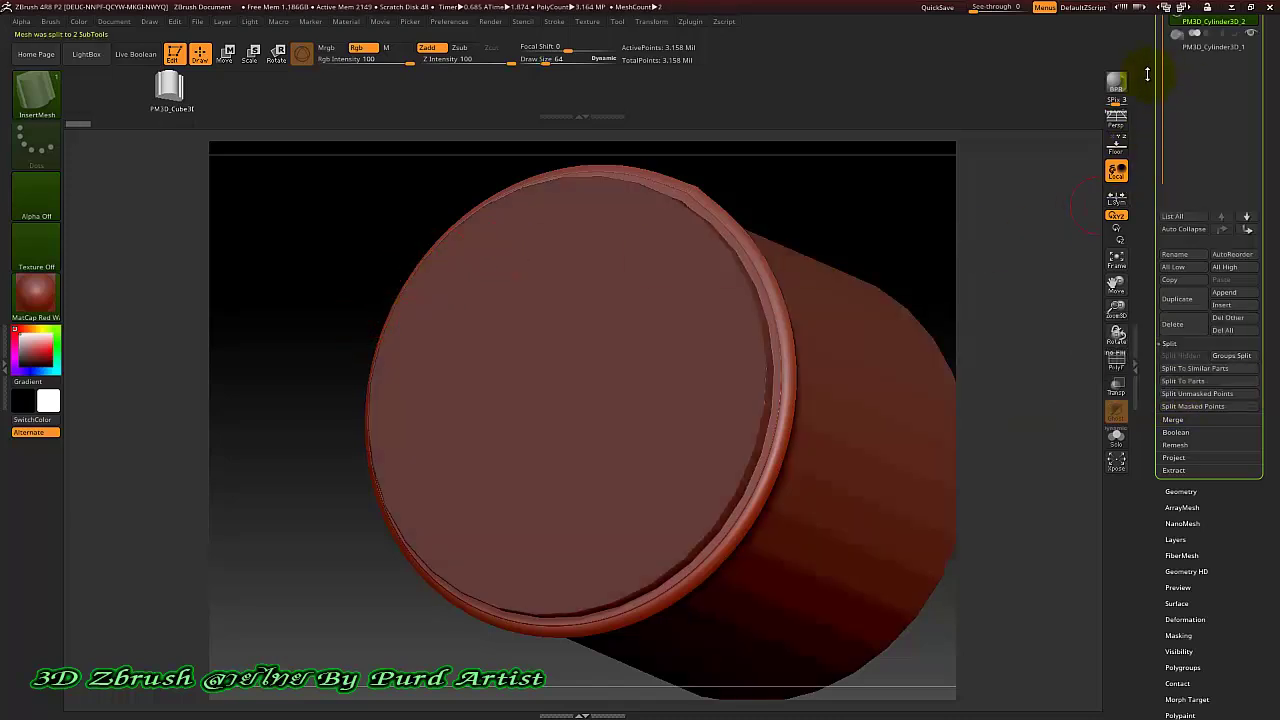
Hide the cylinder subtool and examine the moulding ring's shape and the seam where its ends meet
{"action": "scroll", "coordinate": [1147, 74], "scroll_direction": "up", "scroll_amount": 3}
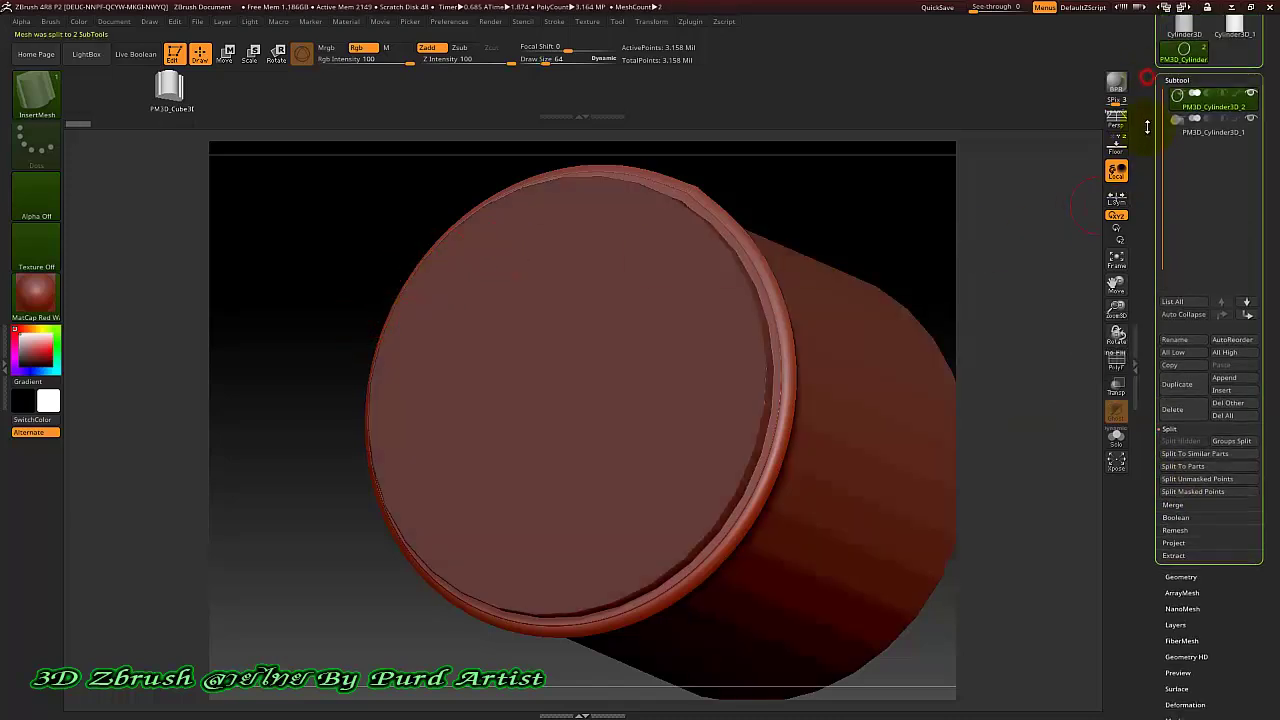
{"action": "left_click", "coordinate": [1250, 120]}
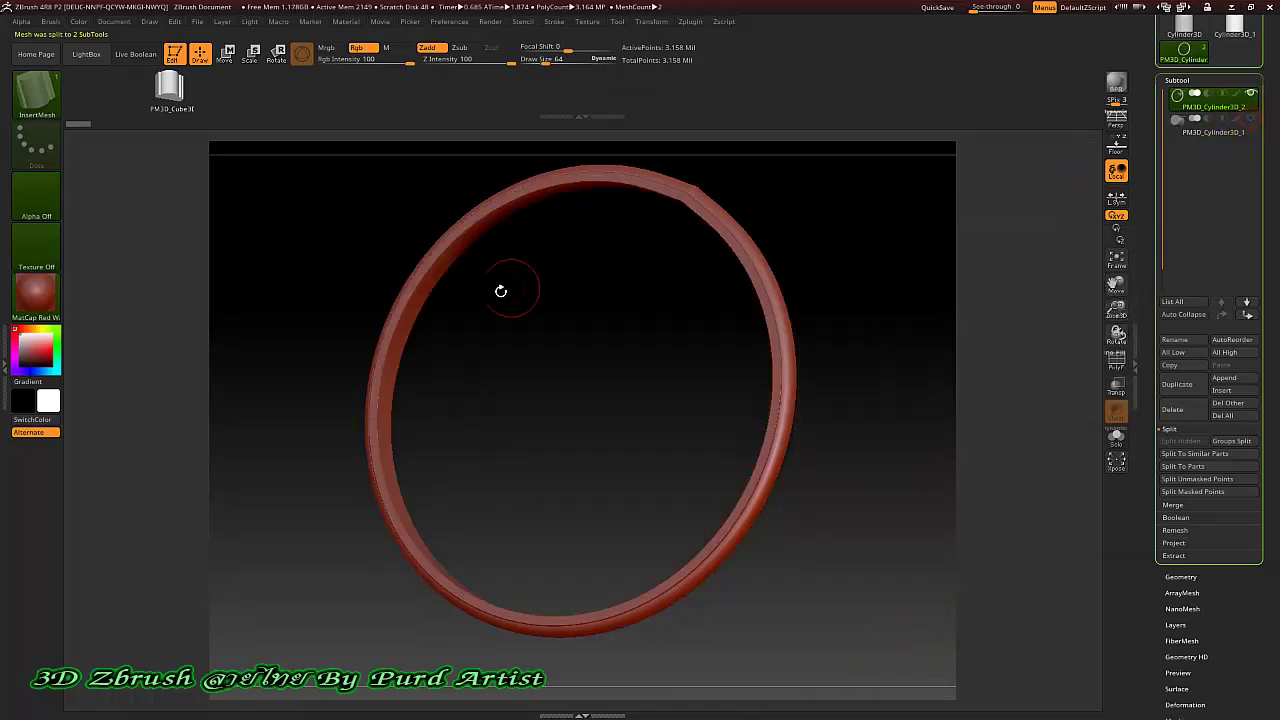
{"action": "left_click_drag", "start_coordinate": [540, 408], "coordinate": [509, 538]}
{"action": "key", "text": "shift"}
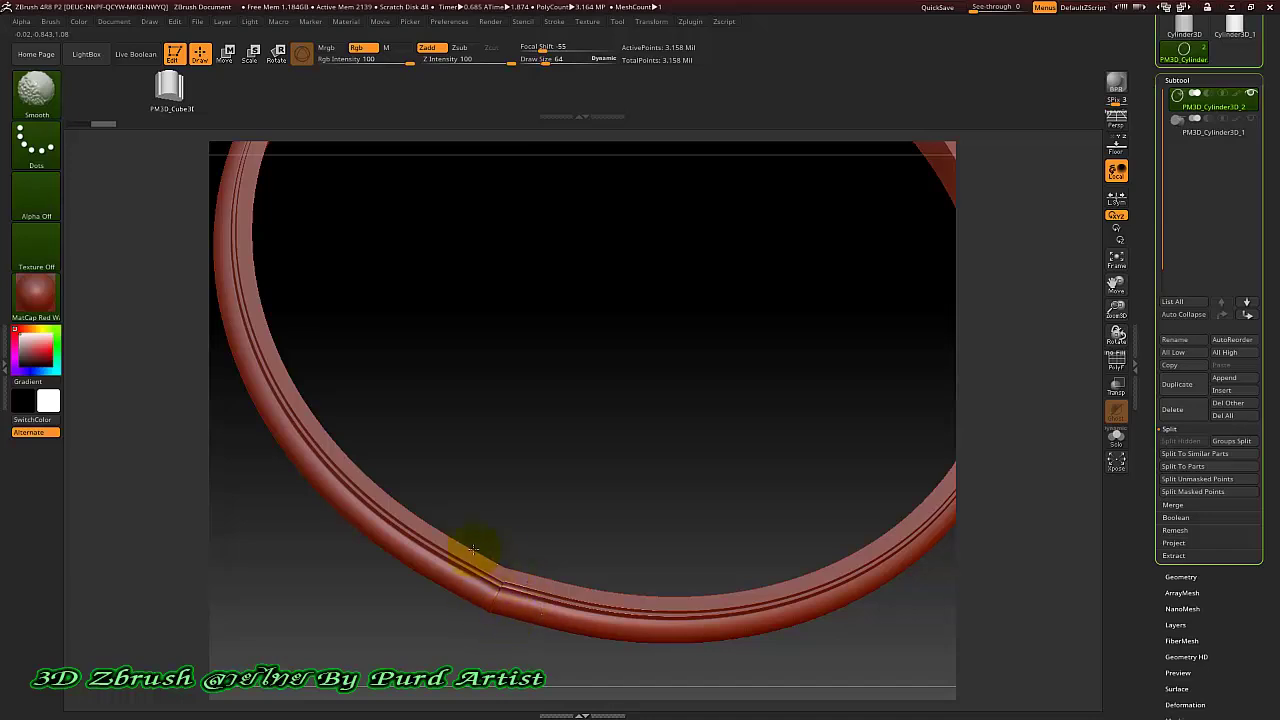
{"action": "mouse_move", "coordinate": [531, 471]}
{"action": "left_mouse_down"}
{"action": "mouse_move", "coordinate": [551, 400]}
{"action": "mouse_move", "coordinate": [480, 610]}
{"action": "left_mouse_up"}
{"action": "mouse_move", "coordinate": [606, 403]}
{"action": "left_mouse_down"}
{"action": "mouse_move", "coordinate": [551, 457]}
{"action": "mouse_move", "coordinate": [412, 528]}
{"action": "mouse_move", "coordinate": [364, 532]}
{"action": "mouse_move", "coordinate": [434, 509]}
{"action": "mouse_move", "coordinate": [411, 567]}
{"action": "mouse_move", "coordinate": [374, 583]}
{"action": "mouse_move", "coordinate": [357, 563]}
{"action": "mouse_move", "coordinate": [402, 482]}
{"action": "left_mouse_up"}
{"action": "mouse_move", "coordinate": [455, 378]}
{"action": "left_mouse_down", "text": "alt"}
{"action": "mouse_move", "coordinate": [469, 363]}
{"action": "mouse_move", "coordinate": [504, 488]}
{"action": "left_mouse_up", "text": "alt"}
{"action": "mouse_move", "coordinate": [499, 539]}
{"action": "left_mouse_down"}
{"action": "mouse_move", "coordinate": [466, 398]}
{"action": "mouse_move", "coordinate": [423, 329]}
{"action": "mouse_move", "coordinate": [443, 511]}
{"action": "left_mouse_up"}
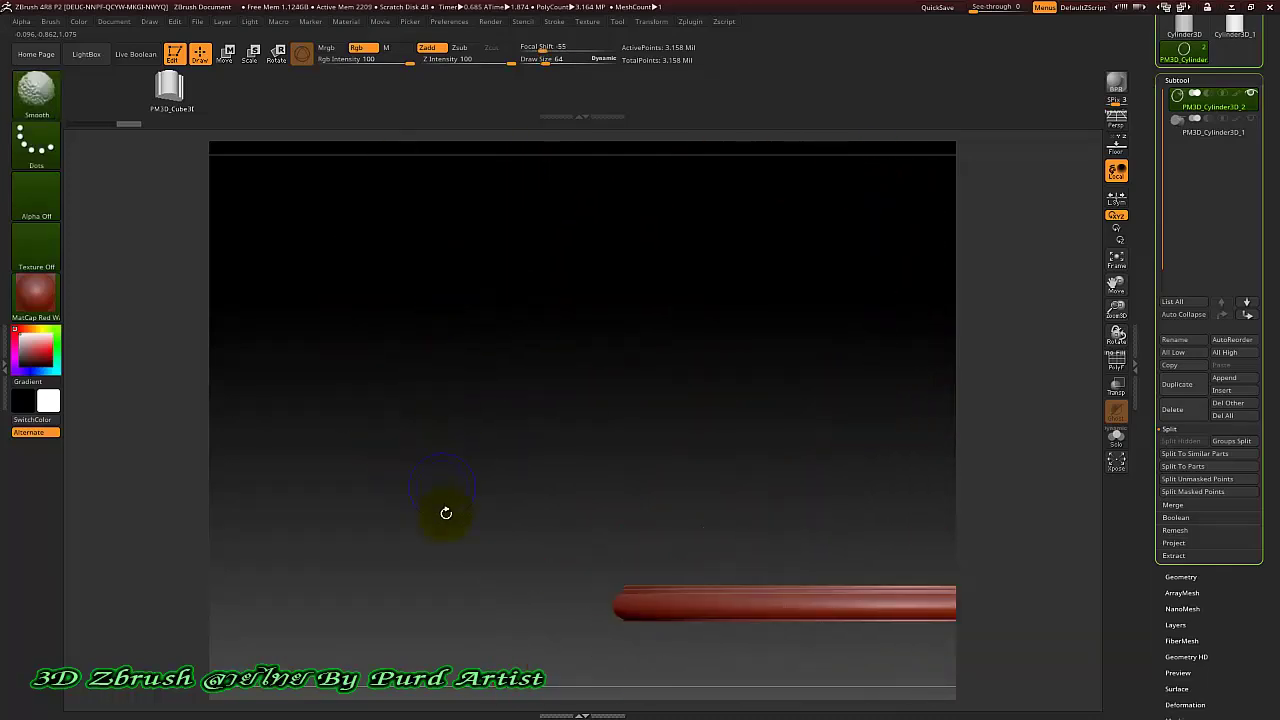
{"action": "mouse_move", "coordinate": [541, 567]}
{"action": "left_mouse_down"}
{"action": "mouse_move", "coordinate": [486, 409]}
{"action": "mouse_move", "coordinate": [500, 440]}
{"action": "left_mouse_up"}
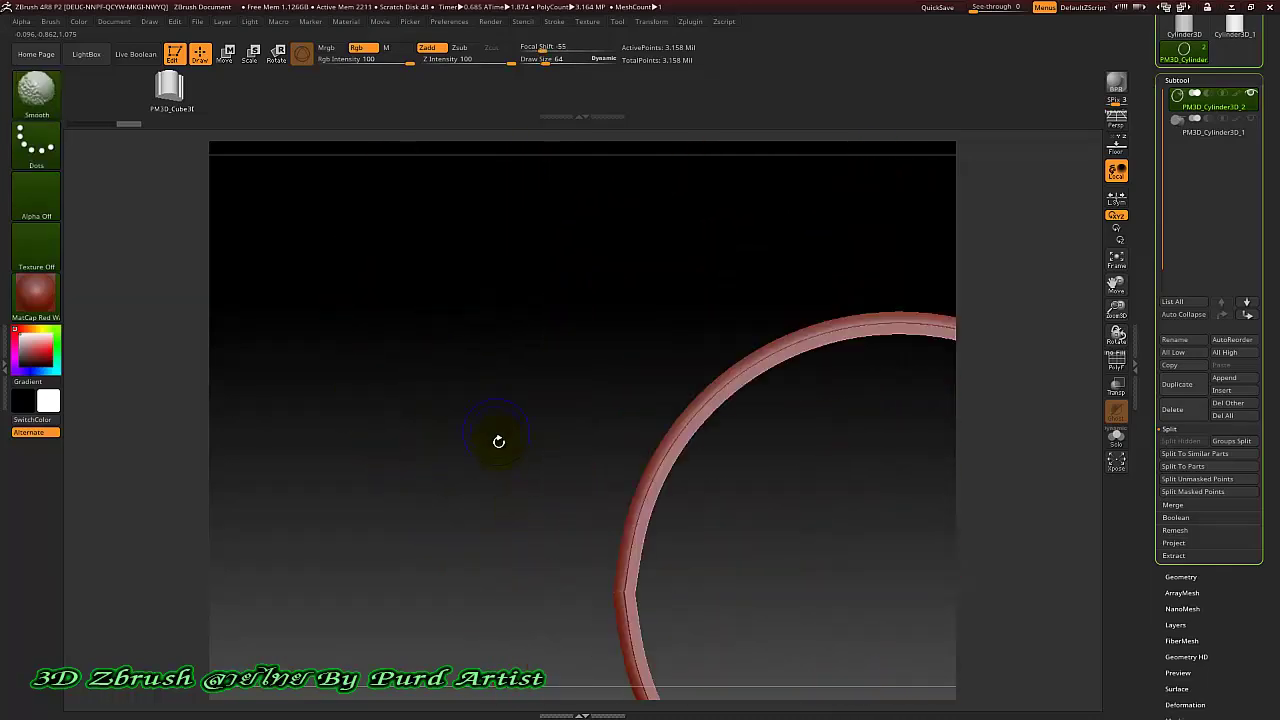
{"action": "mouse_move", "coordinate": [528, 609]}
{"action": "left_mouse_down"}
{"action": "mouse_move", "coordinate": [486, 434]}
{"action": "mouse_move", "coordinate": [475, 480]}
{"action": "mouse_move", "coordinate": [460, 406]}
{"action": "left_mouse_up"}
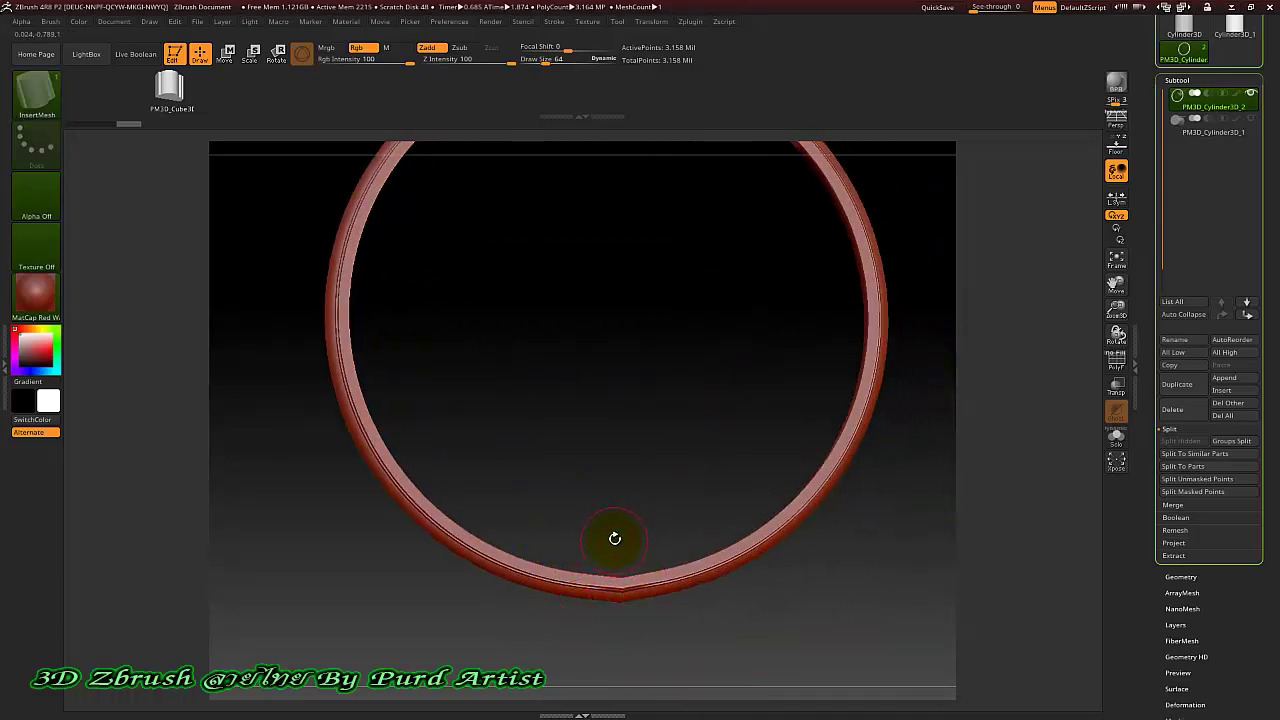
{"action": "left_click_drag", "start_coordinate": [606, 452], "coordinate": [623, 577]}
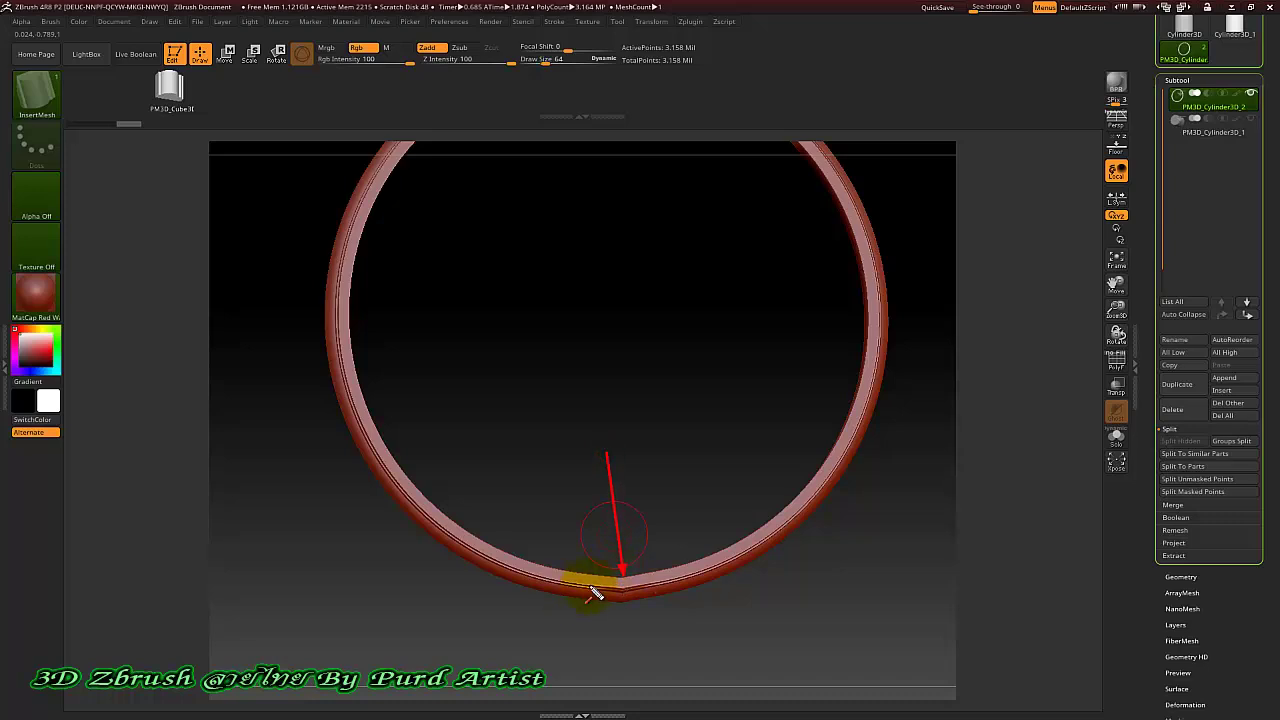
{"action": "key", "text": "Escape"}
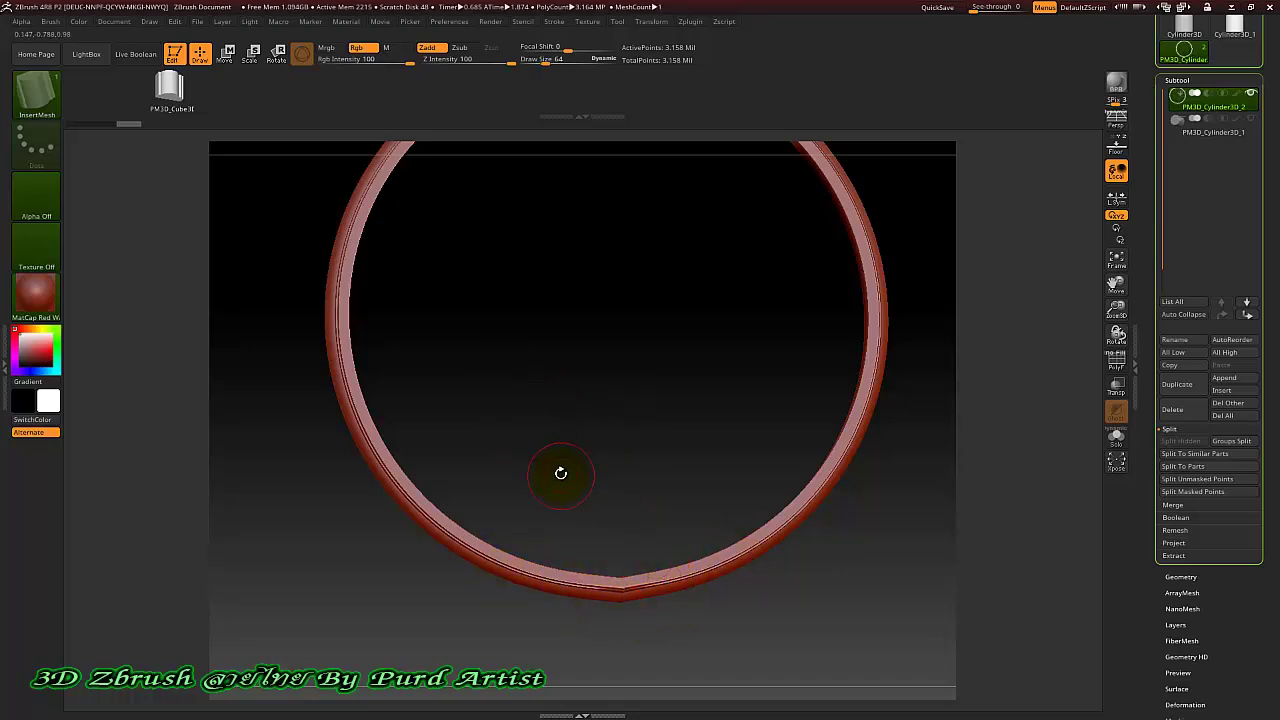
{"action": "right_click_drag", "start_coordinate": [561, 473], "coordinate": [593, 364], "text": "ctrl"}
{"action": "mouse_move", "coordinate": [608, 317]}
{"action": "left_mouse_down", "text": "alt"}
{"action": "mouse_move", "coordinate": [600, 435]}
{"action": "mouse_move", "coordinate": [578, 444]}
{"action": "mouse_move", "coordinate": [616, 446]}
{"action": "mouse_move", "coordinate": [574, 468]}
{"action": "mouse_move", "coordinate": [559, 401]}
{"action": "left_mouse_up", "text": "alt"}
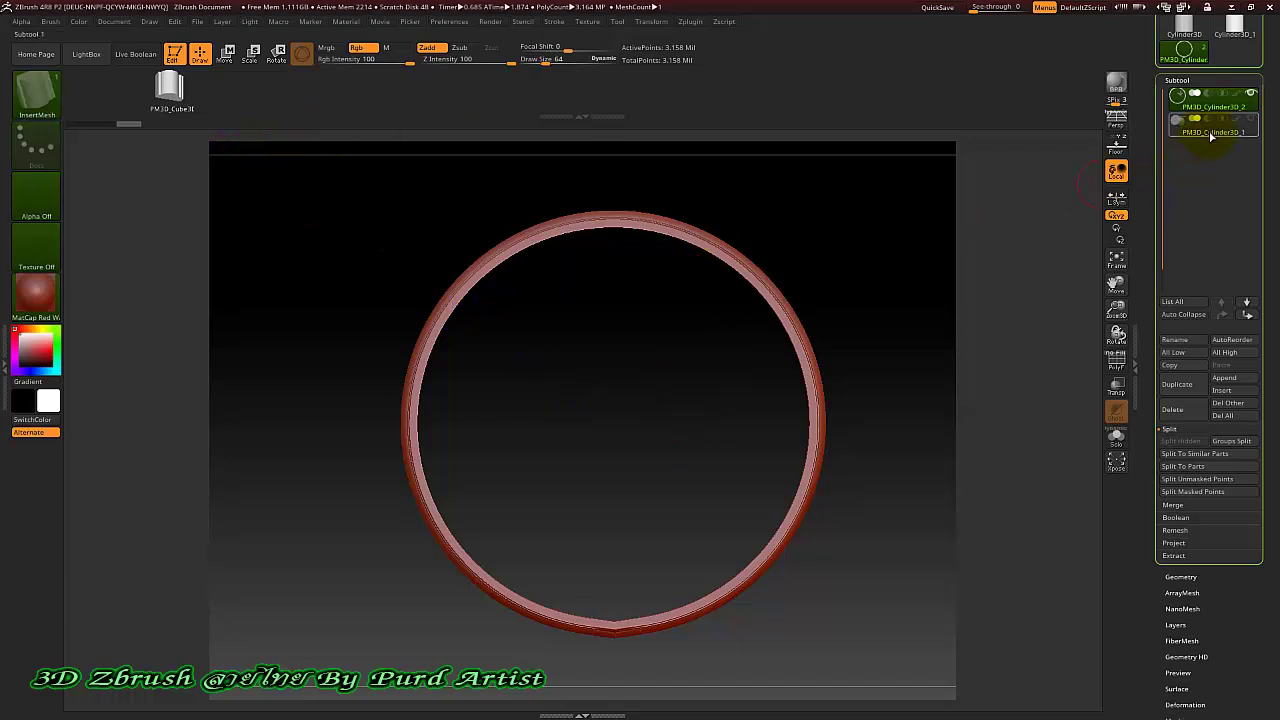
Make the cylinder the active subtool and hide the moulding ring subtool
{"action": "mouse_move", "coordinate": [1213, 138]}
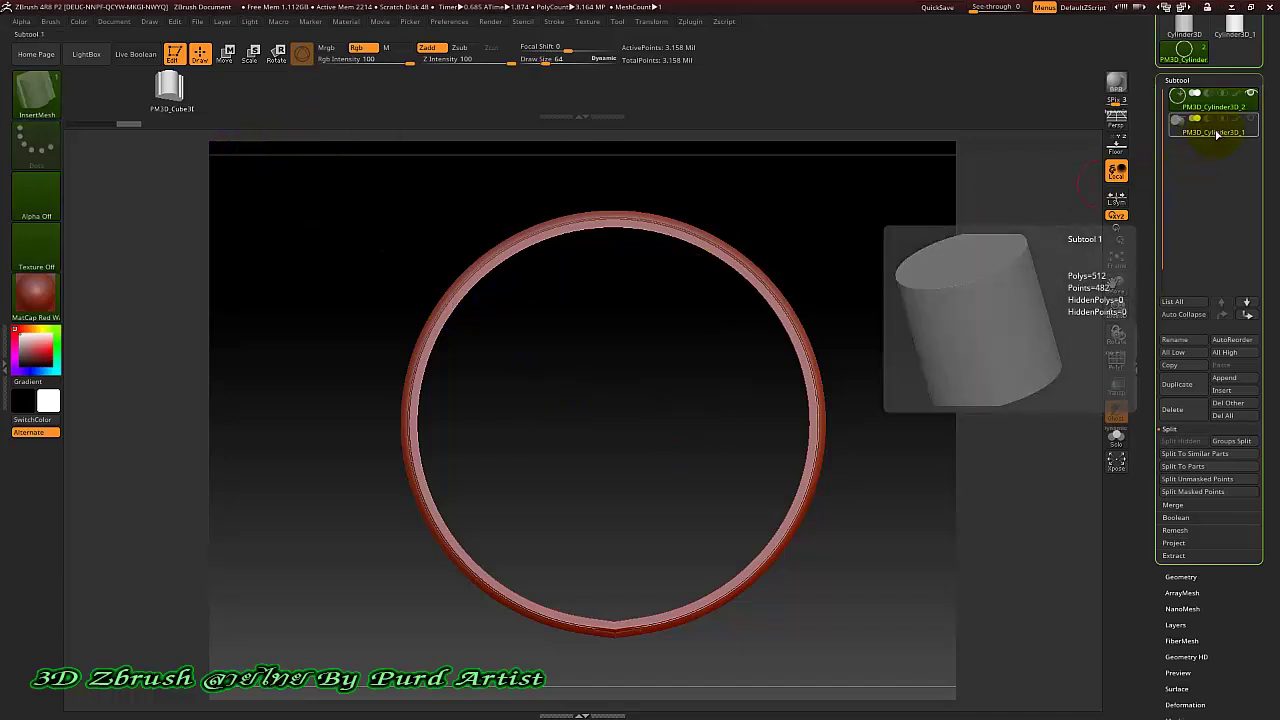
{"action": "left_click", "coordinate": [1206, 132]}
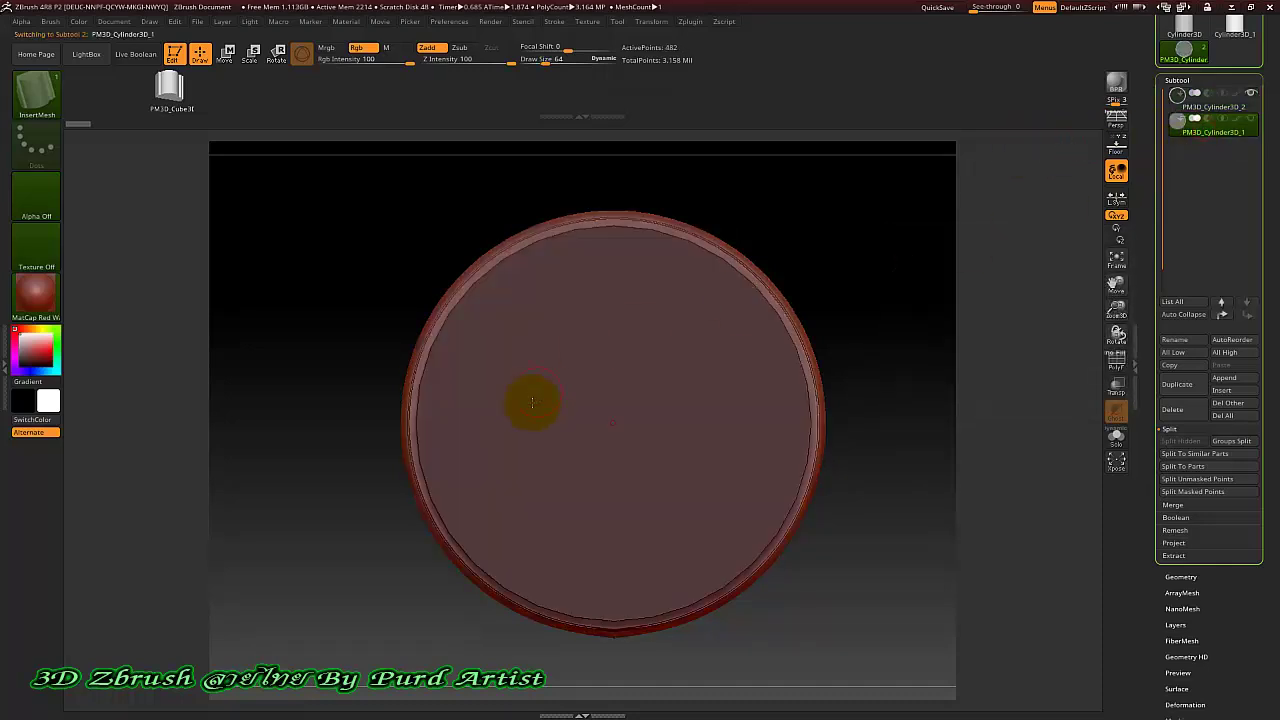
{"action": "left_click_drag", "start_coordinate": [860, 426], "coordinate": [900, 330]}
{"action": "mouse_move", "coordinate": [1205, 100]}
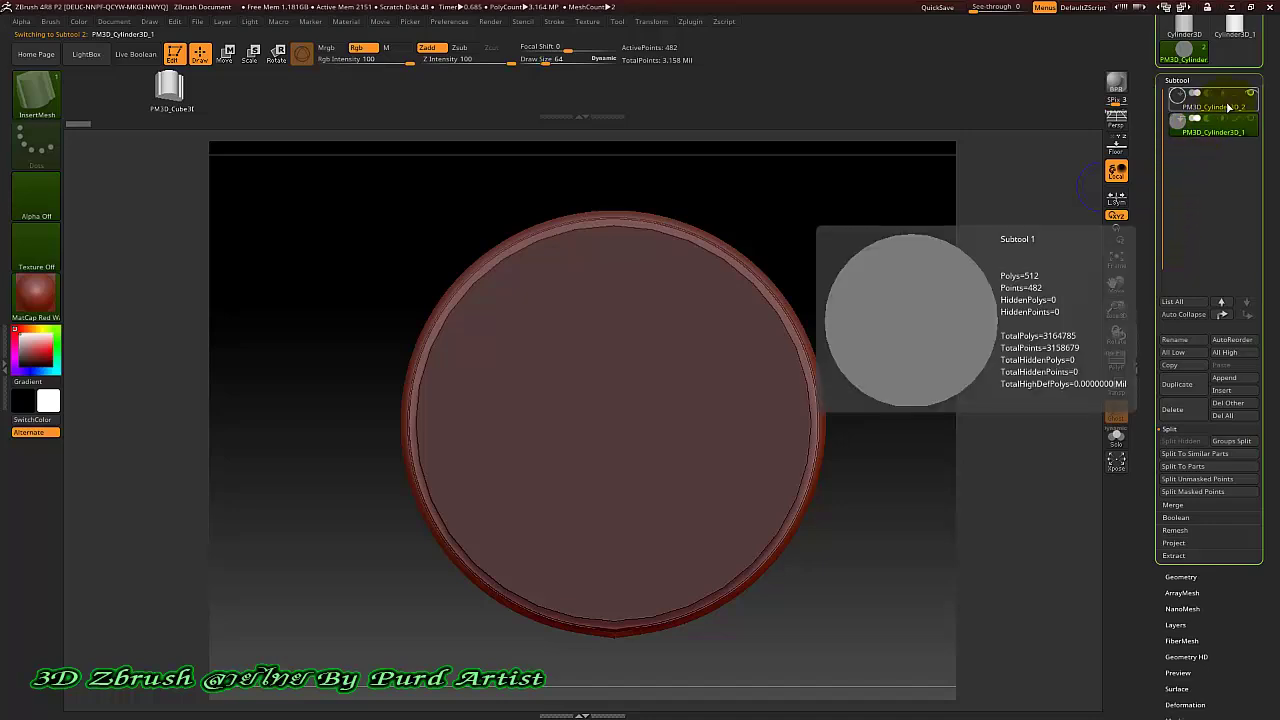
{"action": "left_click", "coordinate": [1250, 93]}
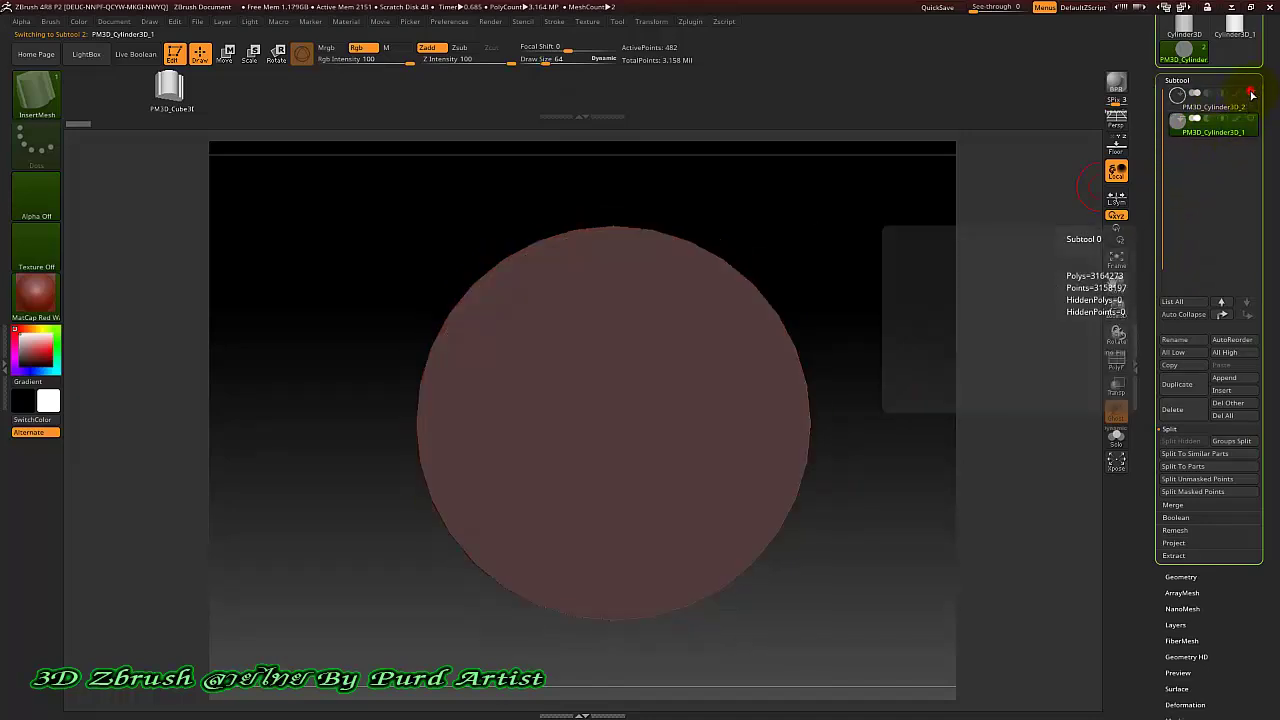
Subdivide the cylinder to SDiv level 3
{"action": "key", "text": "minus"}
{"action": "key", "text": "minus"}
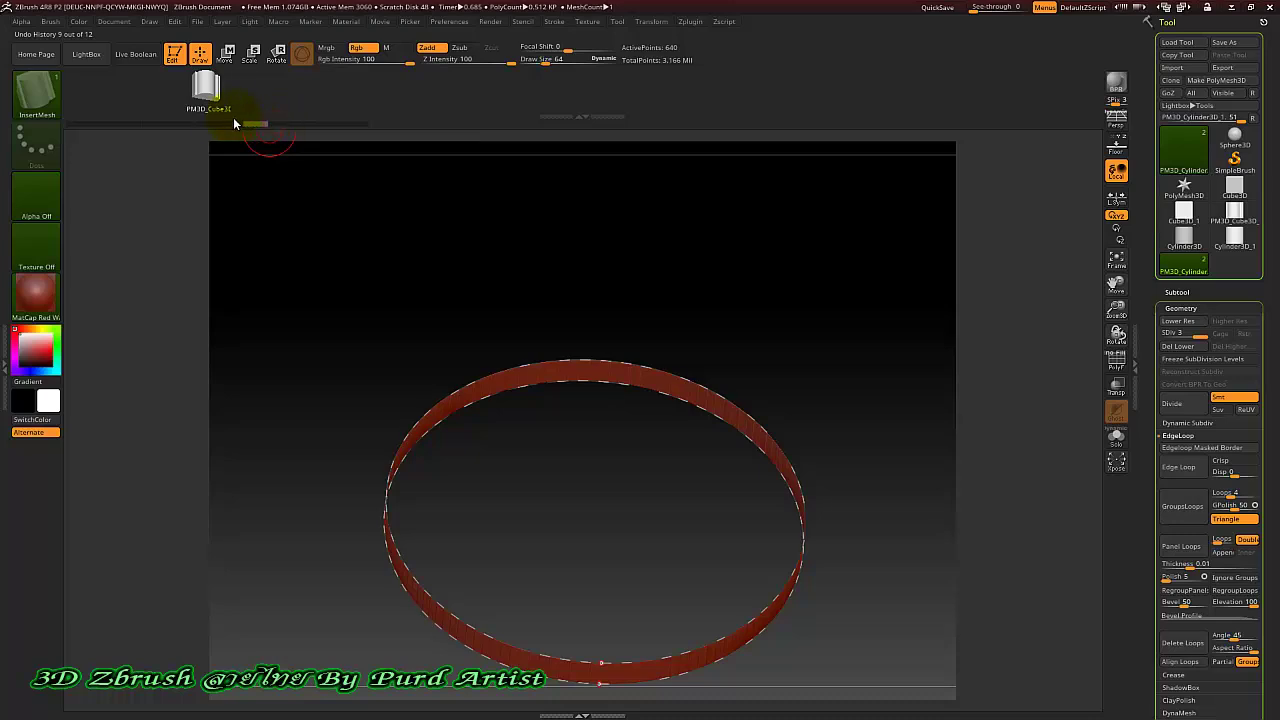
Restore the whole cylinder from the undo history and stretch it along Z by about 1.5 times into an oval cross-section
{"action": "left_click_drag", "start_coordinate": [234, 121], "coordinate": [180, 124]}
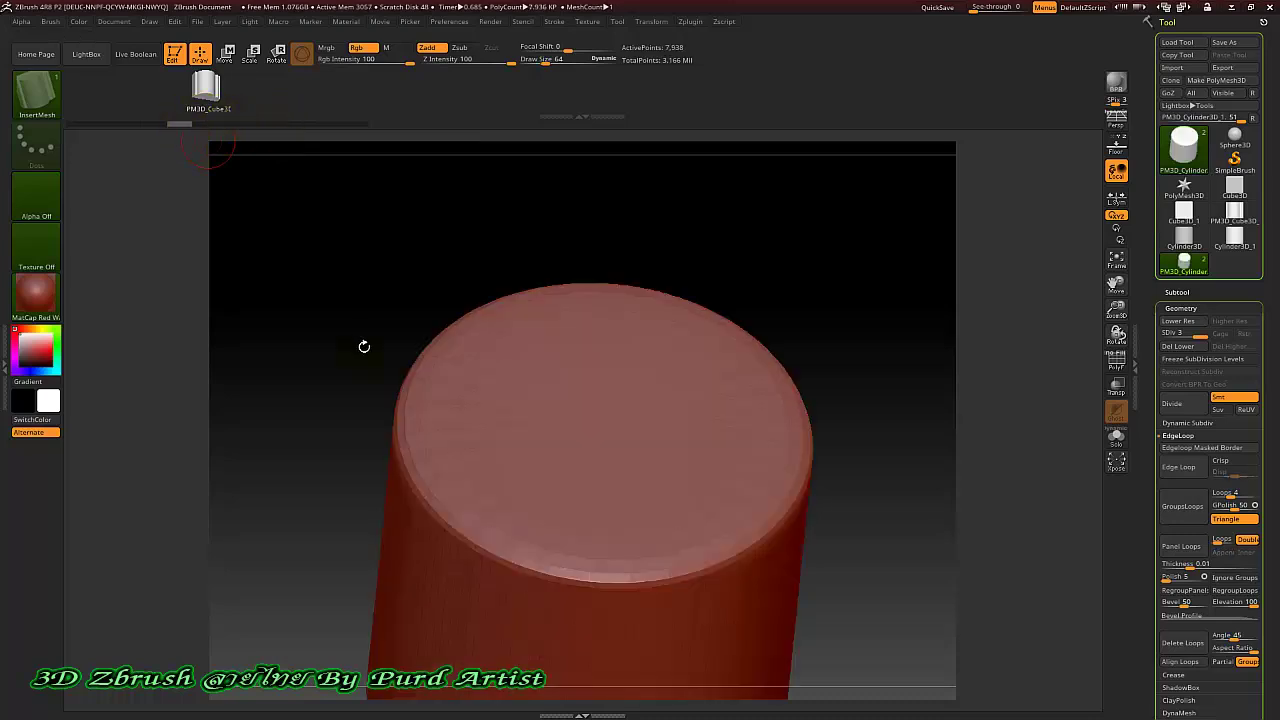
{"action": "left_click_drag", "start_coordinate": [341, 301], "coordinate": [540, 468]}
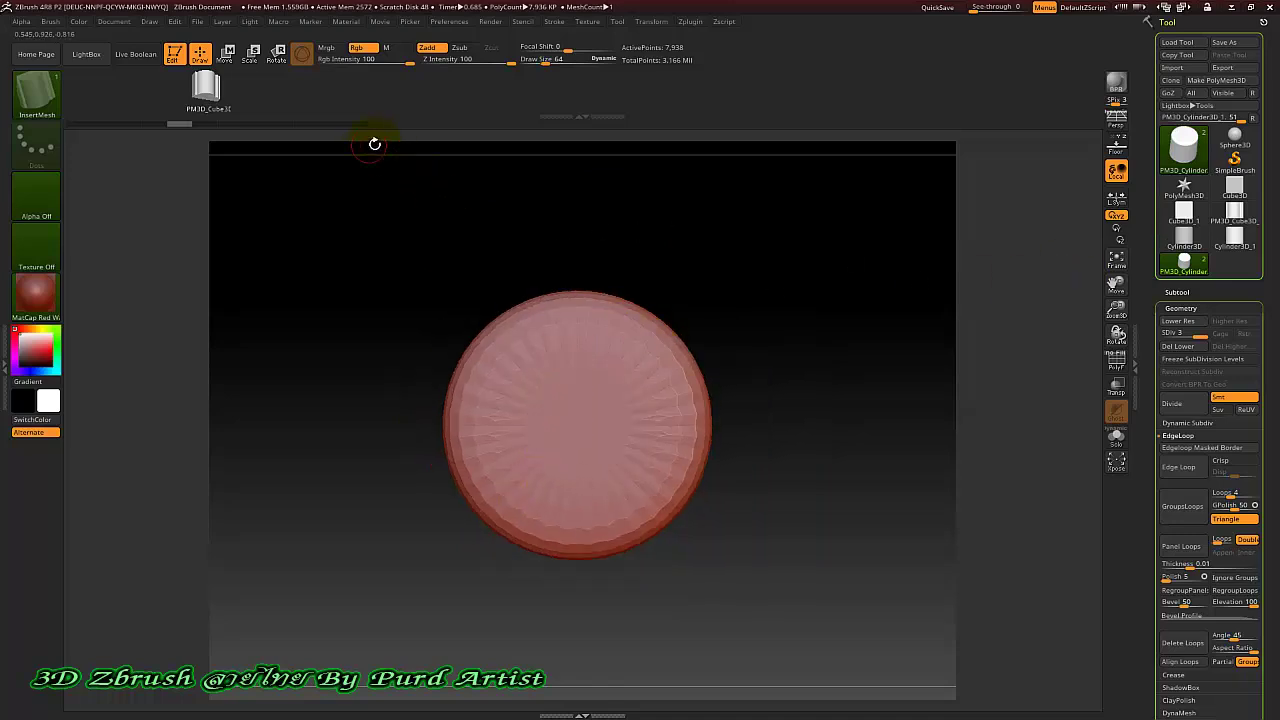
{"action": "left_click", "coordinate": [226, 54]}
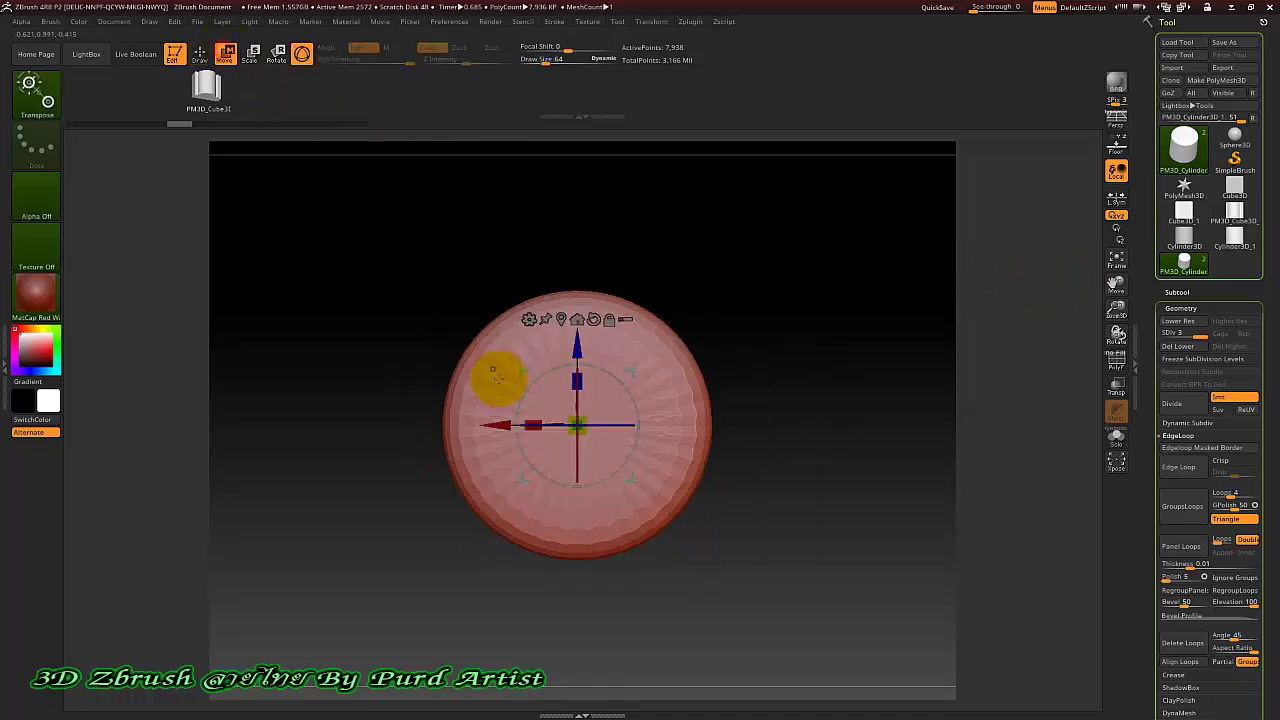
{"action": "left_click_drag", "start_coordinate": [565, 363], "coordinate": [578, 306]}
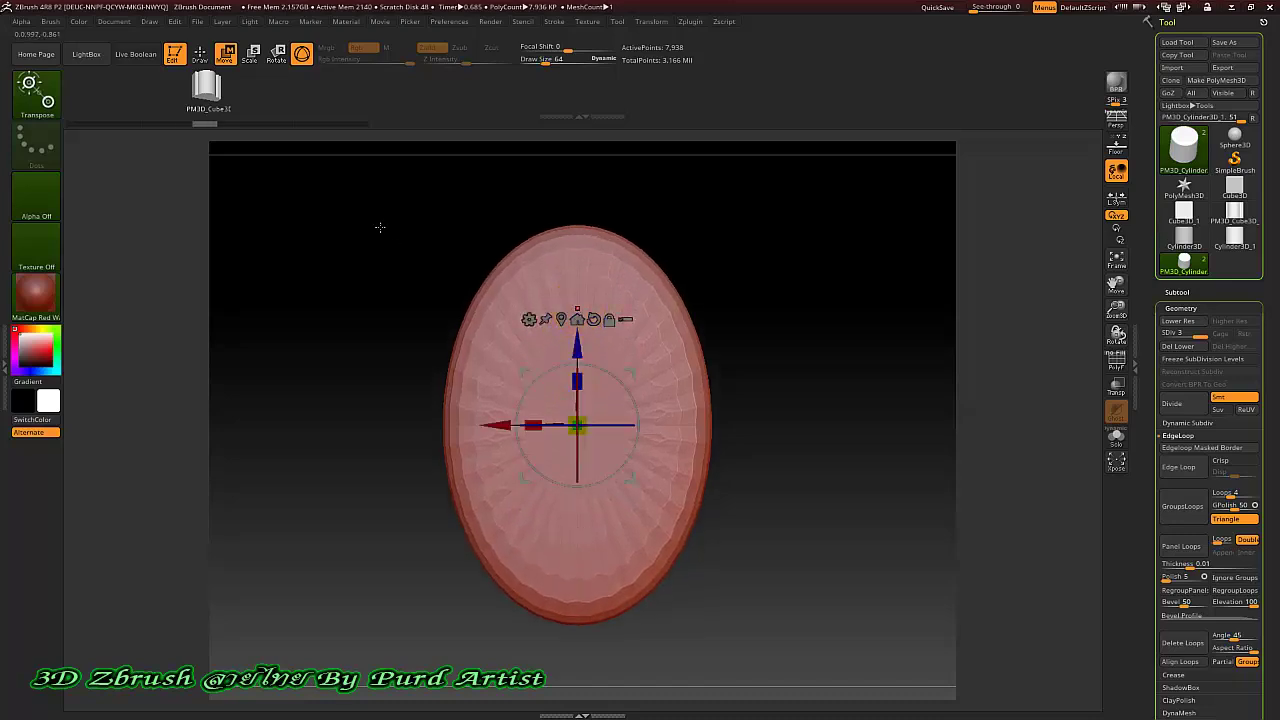
{"action": "left_click_drag", "start_coordinate": [360, 436], "coordinate": [363, 288]}
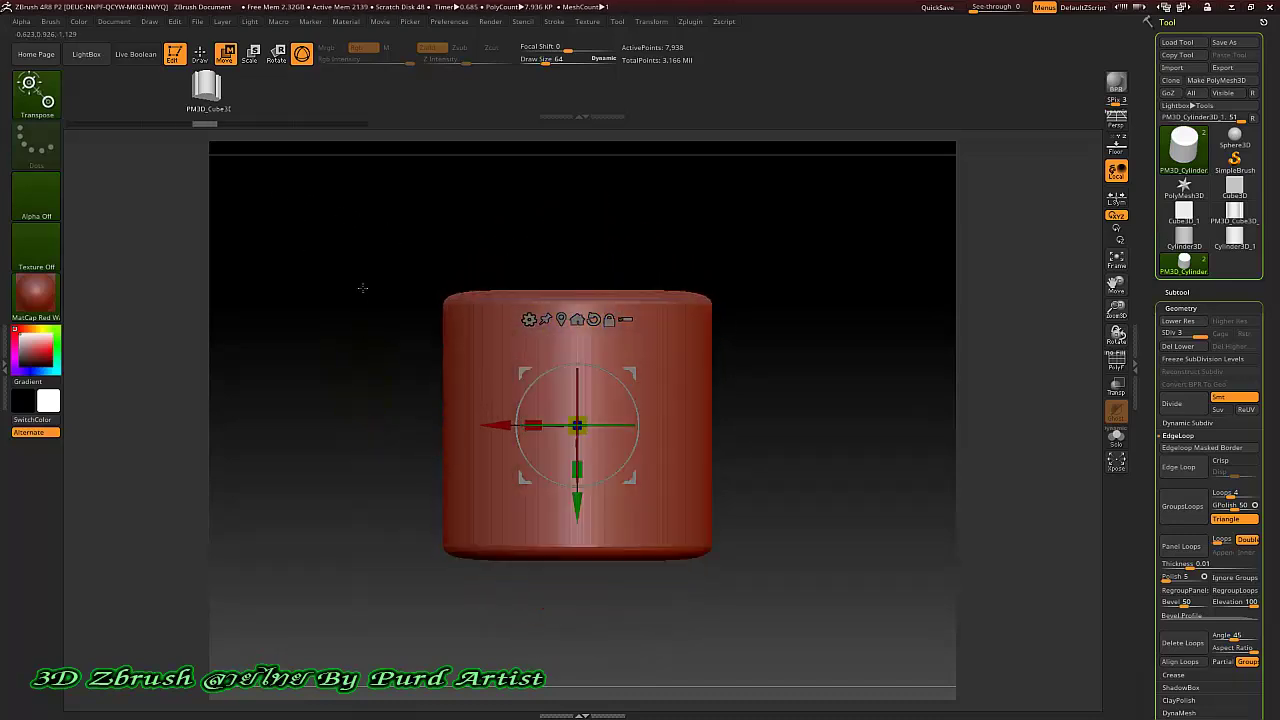
{"action": "left_click", "coordinate": [200, 53]}
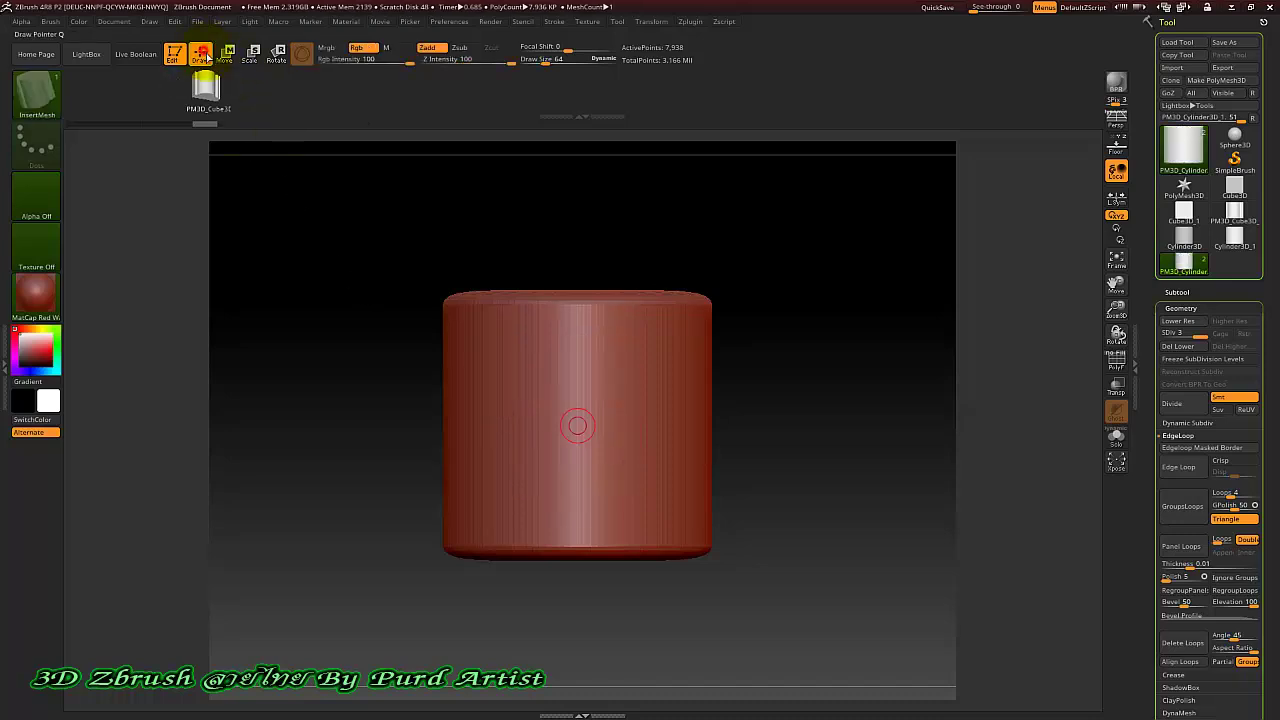
{"action": "key", "text": "ctrl+shift"}
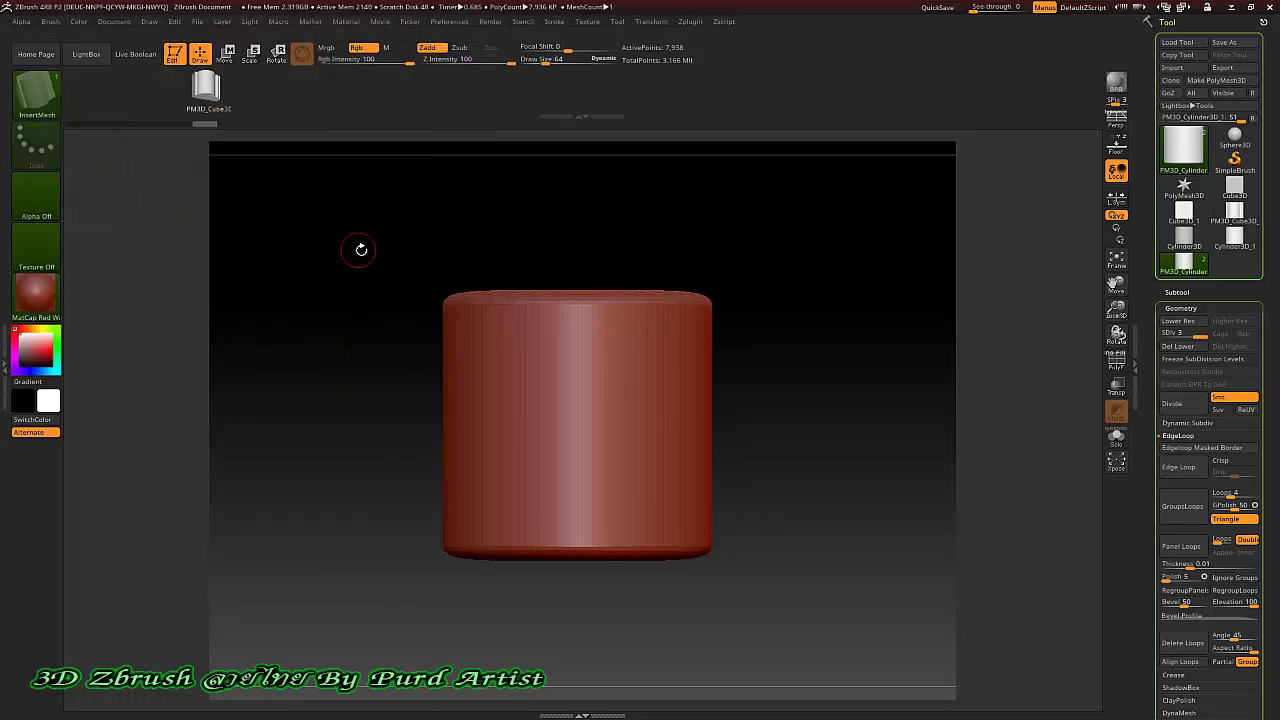
{"action": "mouse_move", "coordinate": [357, 249]}
{"action": "left_mouse_down"}
{"action": "mouse_move", "coordinate": [371, 396]}
{"action": "mouse_move", "coordinate": [351, 443]}
{"action": "left_mouse_up"}
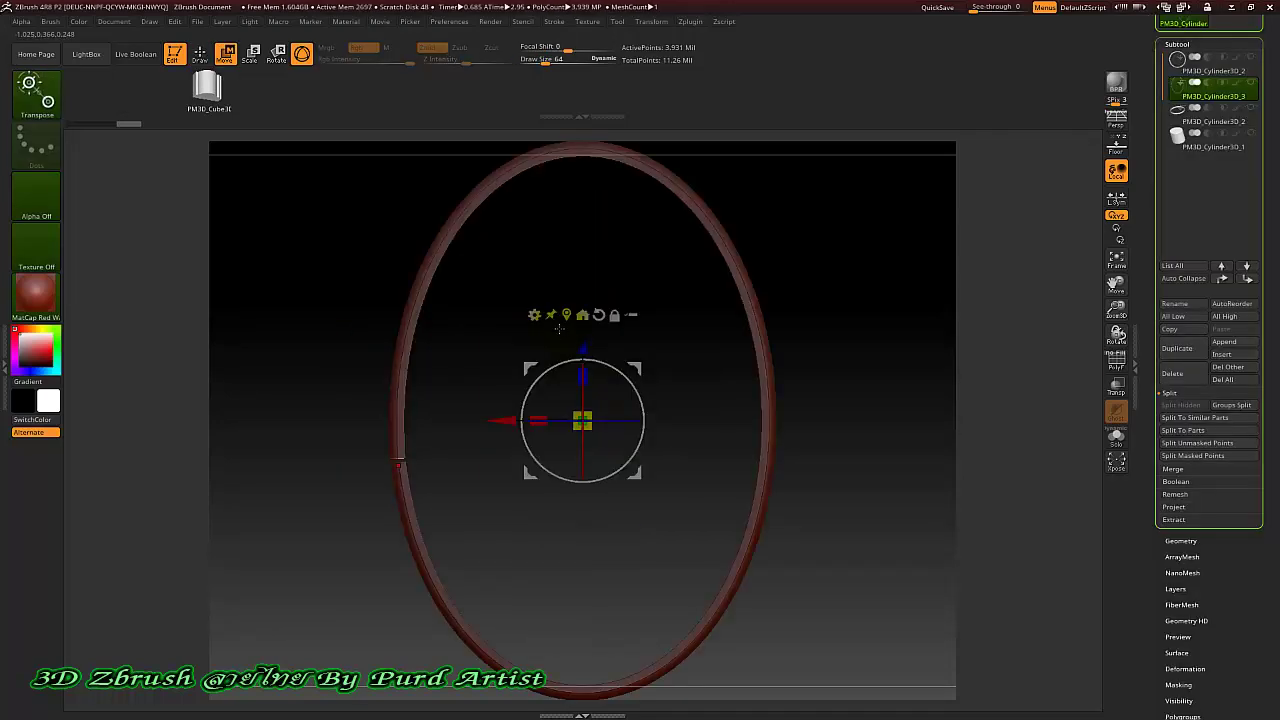
Close the oval ring's gap by moving its unmasked end to the opposite end and rotating it about 9° to match
{"action": "left_click", "coordinate": [397, 462]}
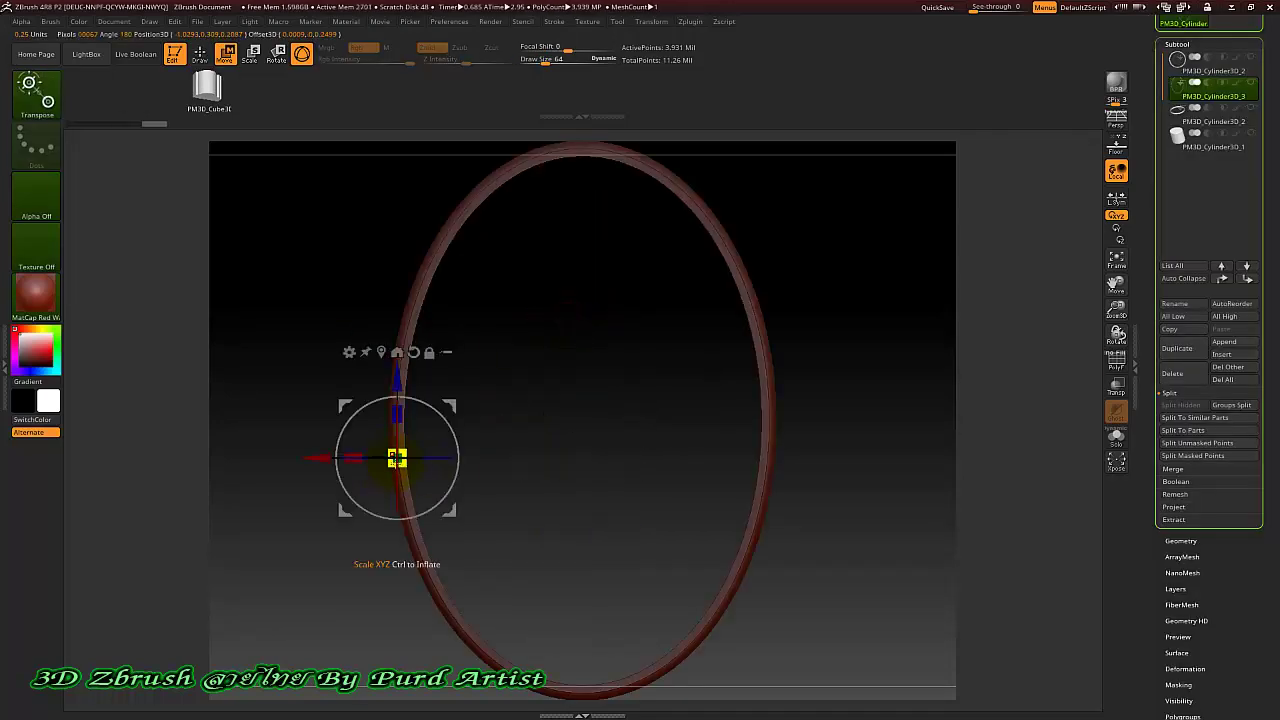
{"action": "left_click_drag", "start_coordinate": [397, 505], "coordinate": [391, 540]}
{"action": "right_click_drag", "start_coordinate": [395, 422], "coordinate": [403, 467], "text": "ctrl"}
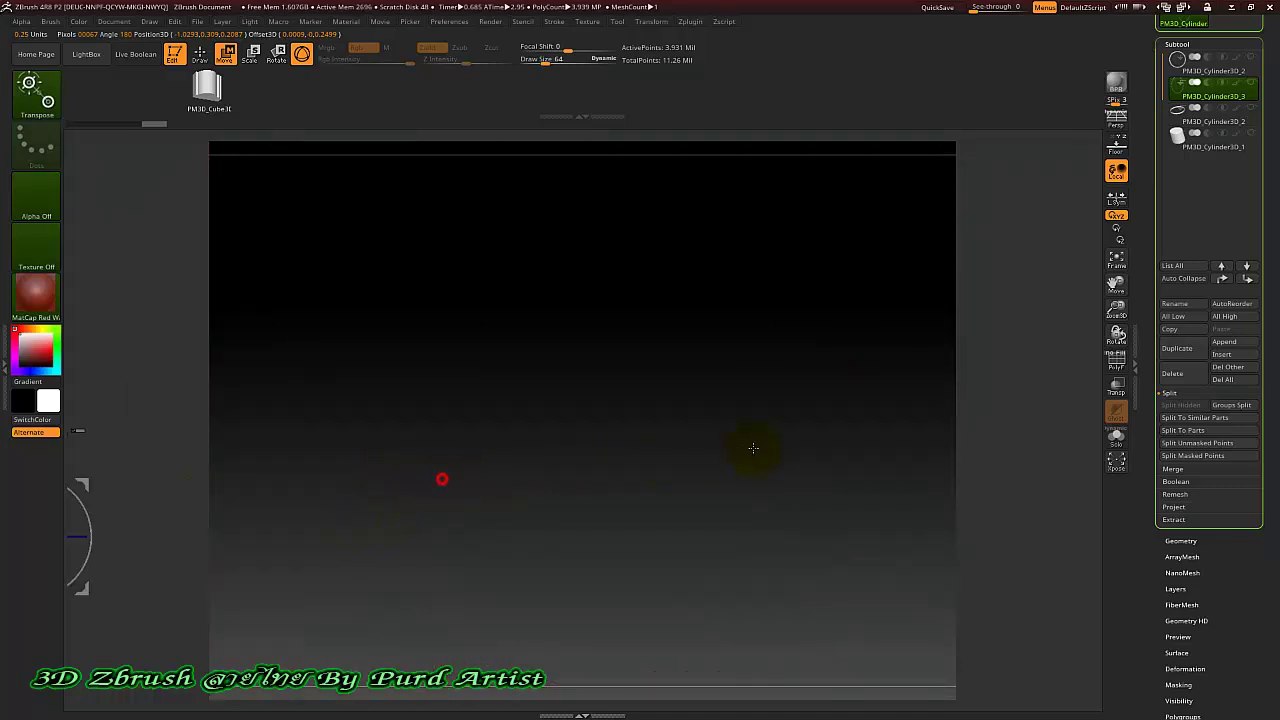
{"action": "key", "text": "ctrl+z"}
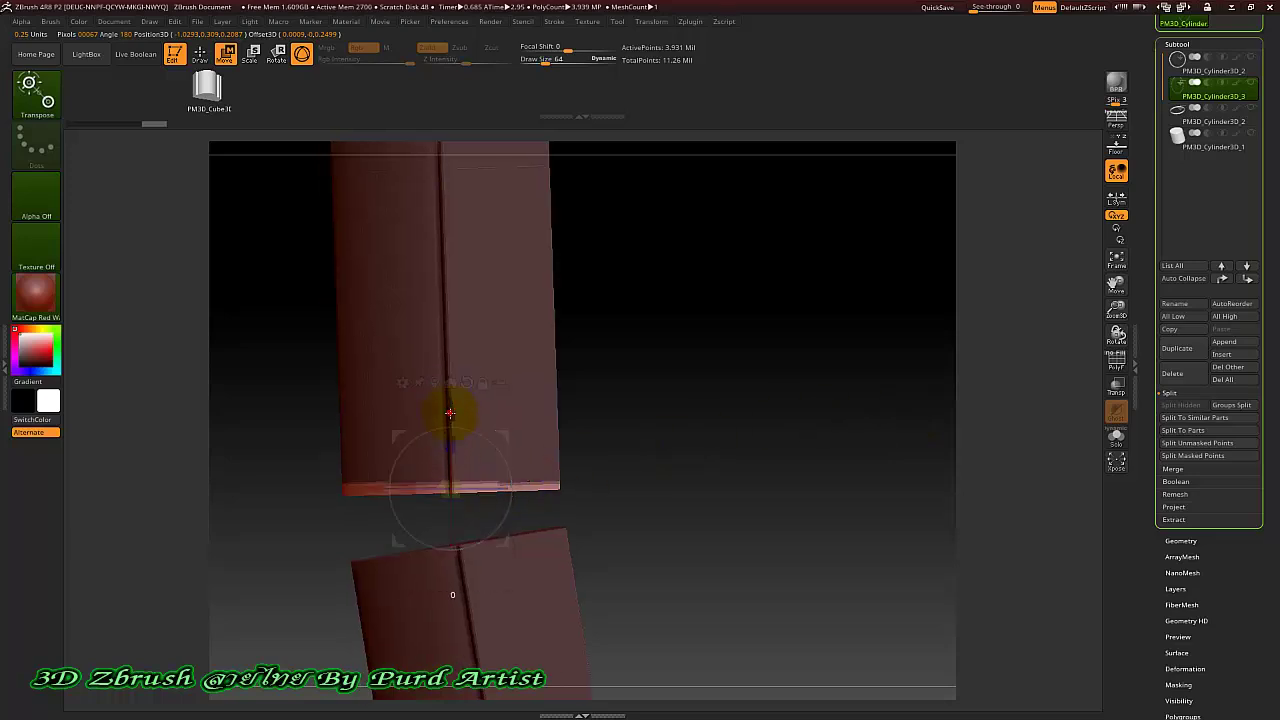
{"action": "mouse_move", "coordinate": [450, 413]}
{"action": "left_mouse_down"}
{"action": "mouse_move", "coordinate": [471, 482]}
{"action": "mouse_move", "coordinate": [447, 480]}
{"action": "mouse_move", "coordinate": [451, 425]}
{"action": "left_mouse_up"}
{"action": "left_click_drag", "start_coordinate": [480, 545], "coordinate": [492, 540]}
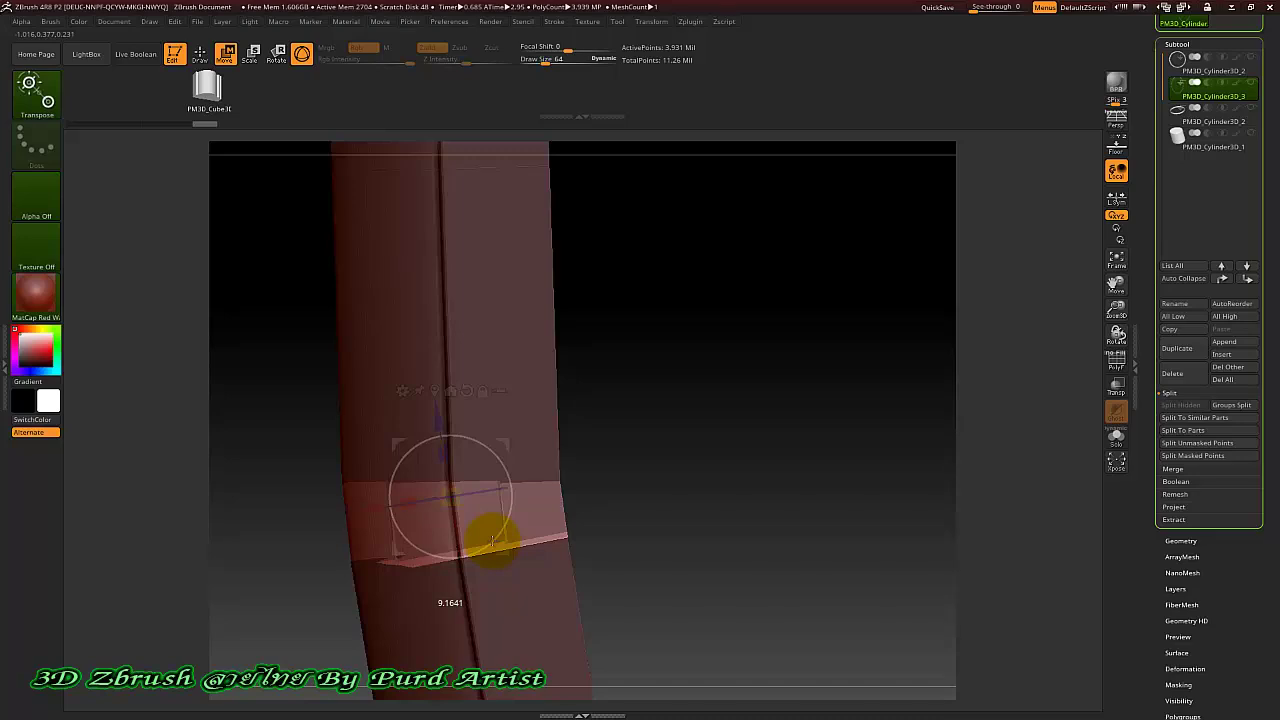
{"action": "left_click_drag", "start_coordinate": [484, 537], "coordinate": [486, 541]}
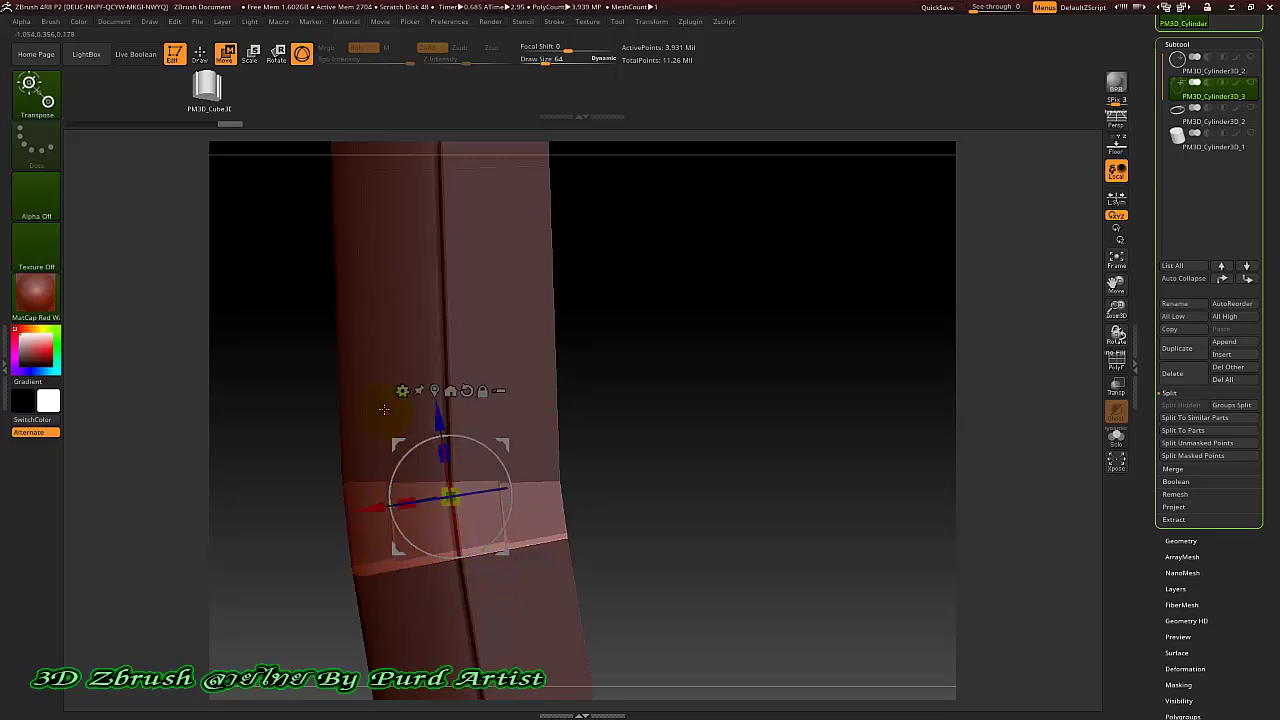
Clear the mask from the oval ring and inspect the closed ring as a whole
{"action": "key", "text": "q"}
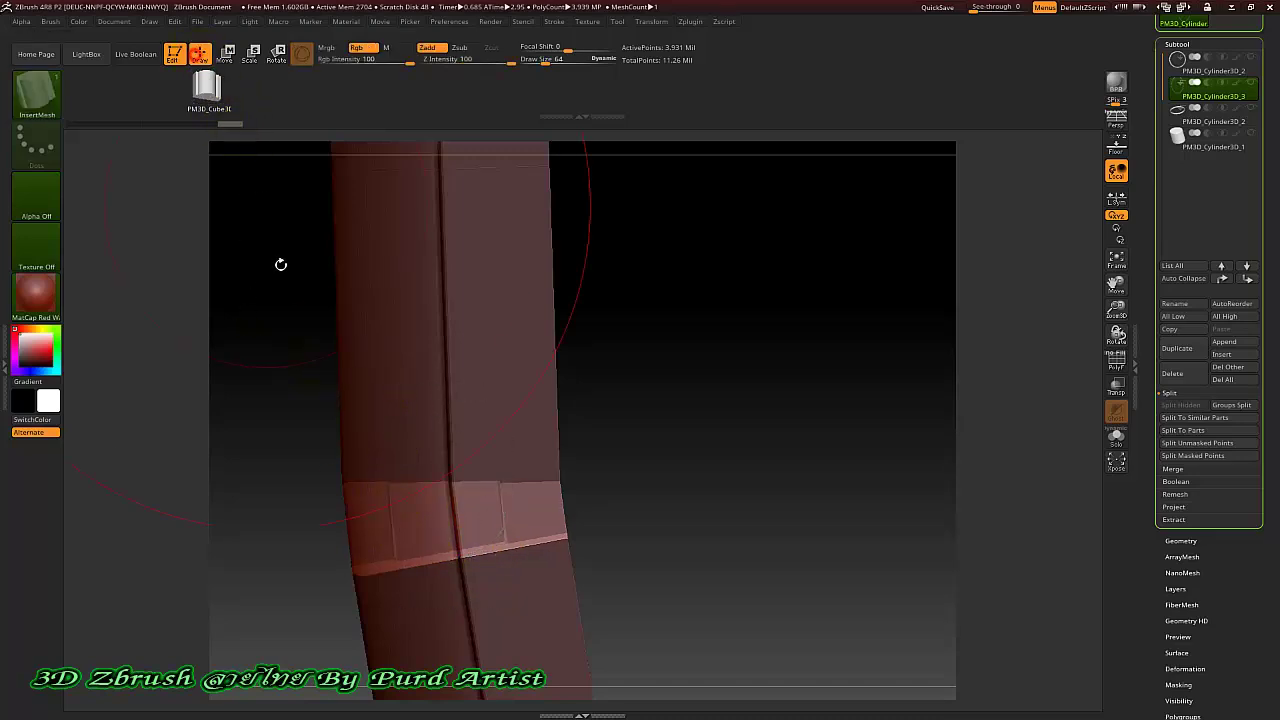
{"action": "key", "text": "ctrl"}
{"action": "left_click_drag", "start_coordinate": [286, 357], "coordinate": [297, 323], "text": "ctrl"}
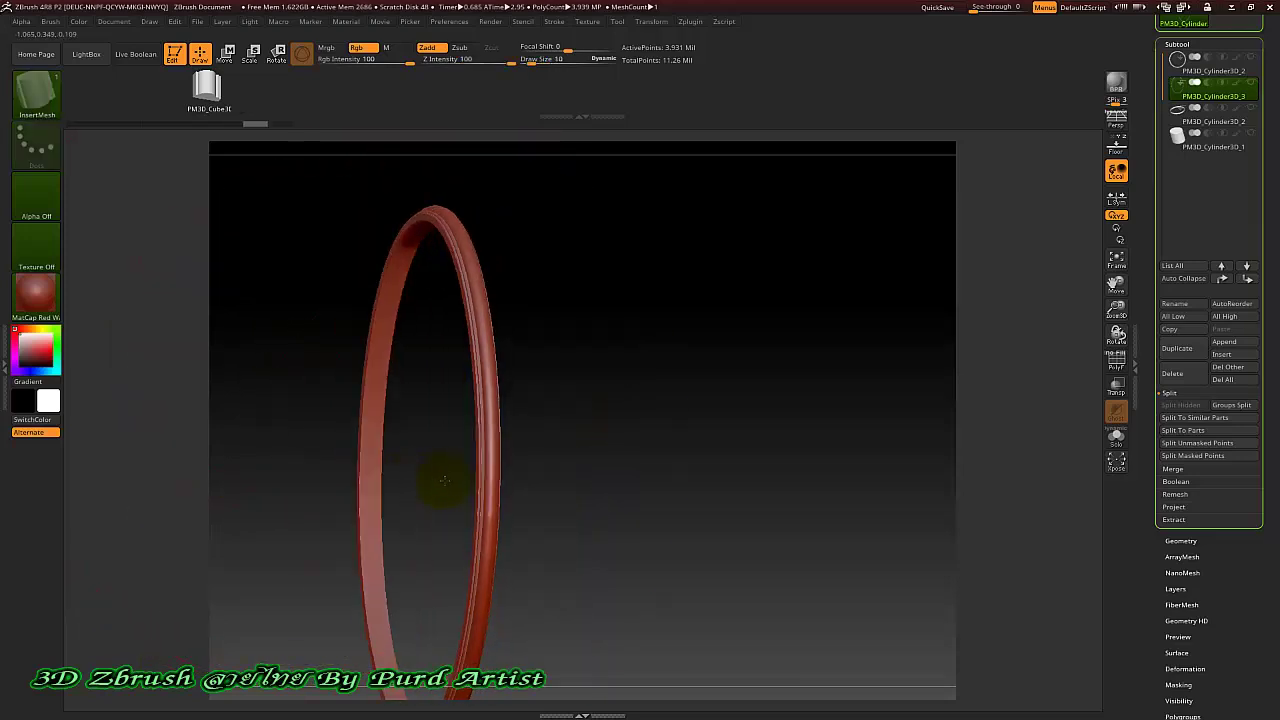
{"action": "left_click_drag", "start_coordinate": [444, 481], "coordinate": [535, 410]}
{"action": "left_click_drag", "start_coordinate": [539, 468], "coordinate": [505, 507], "text": "alt"}
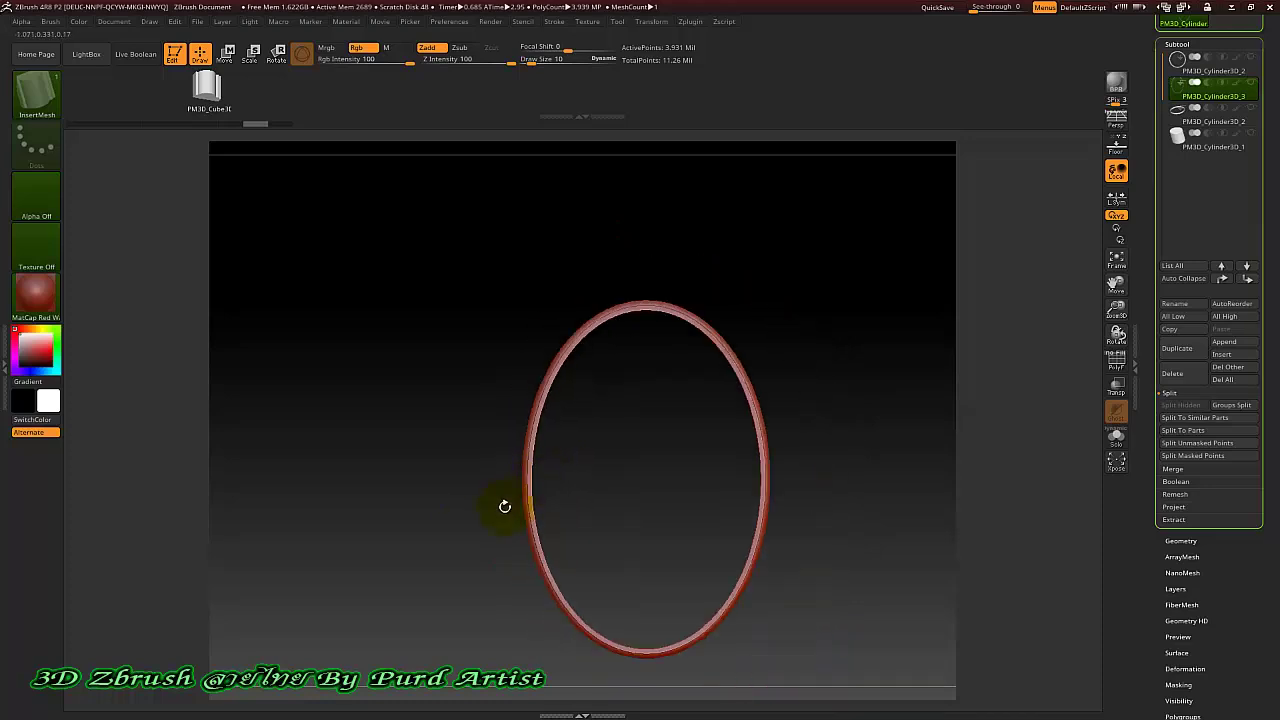
{"action": "left_click_drag", "start_coordinate": [437, 540], "coordinate": [397, 457], "text": "alt"}
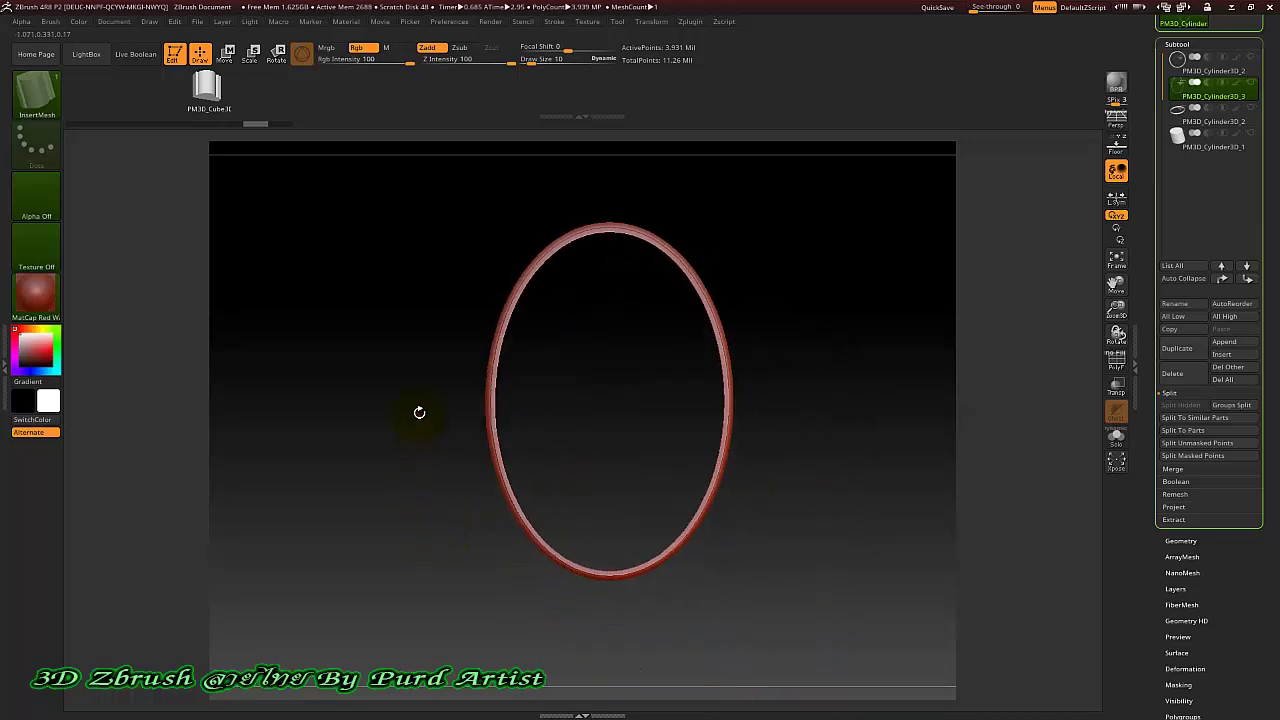
Show the round ring and the other oval ring subtools, and move the oval rings apart to compare the shapes
{"action": "left_click", "coordinate": [1251, 60]}
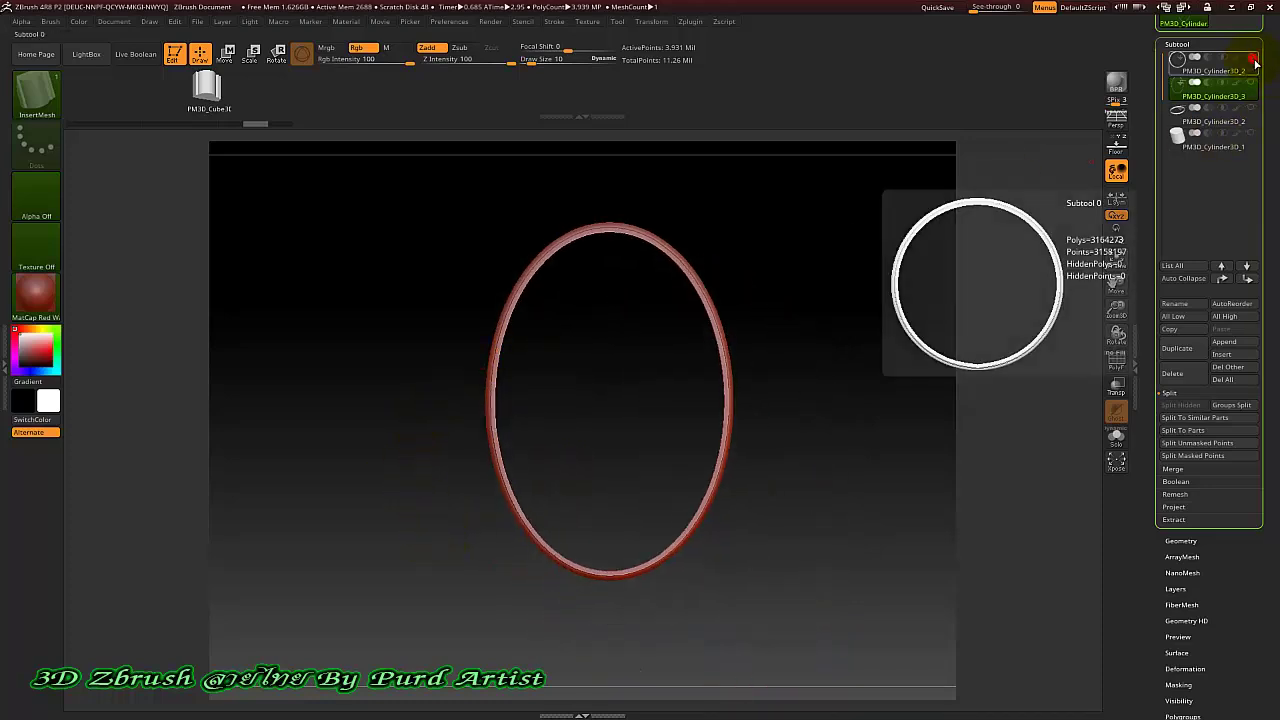
{"action": "left_click", "coordinate": [1251, 108]}
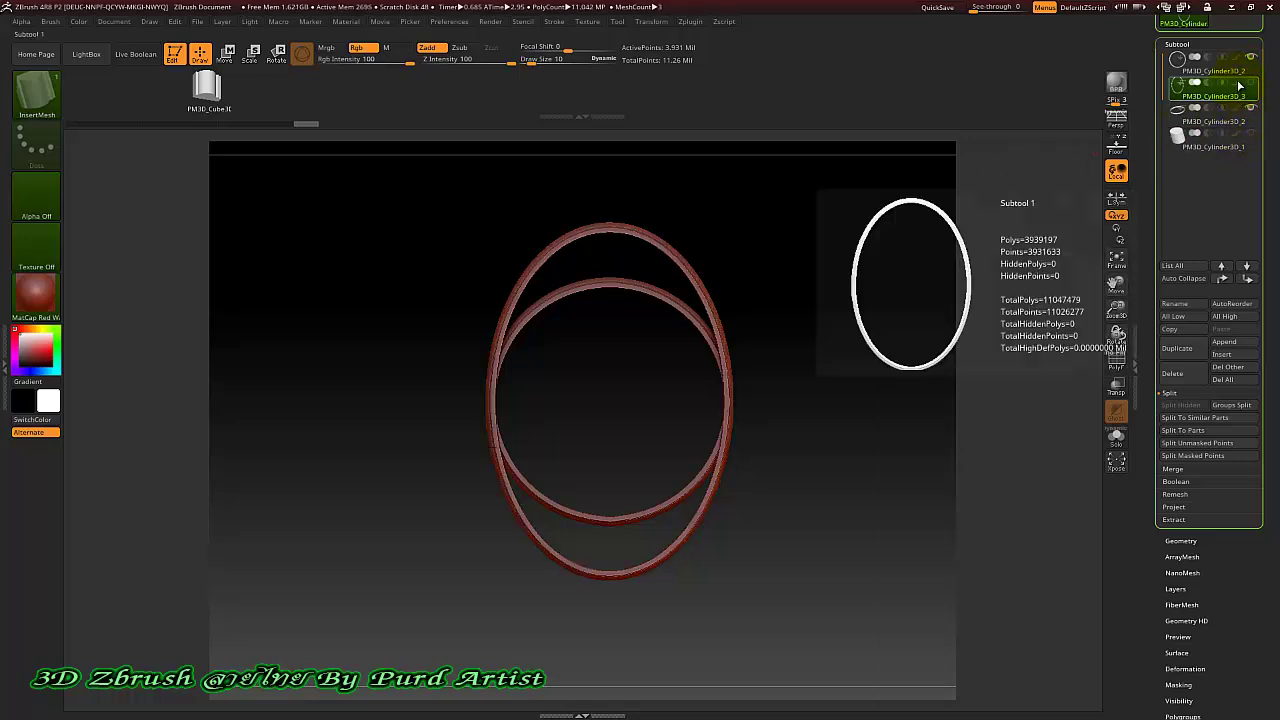
{"action": "left_click", "coordinate": [225, 53]}
{"action": "left_click_drag", "start_coordinate": [411, 437], "coordinate": [247, 418], "text": "ctrl"}
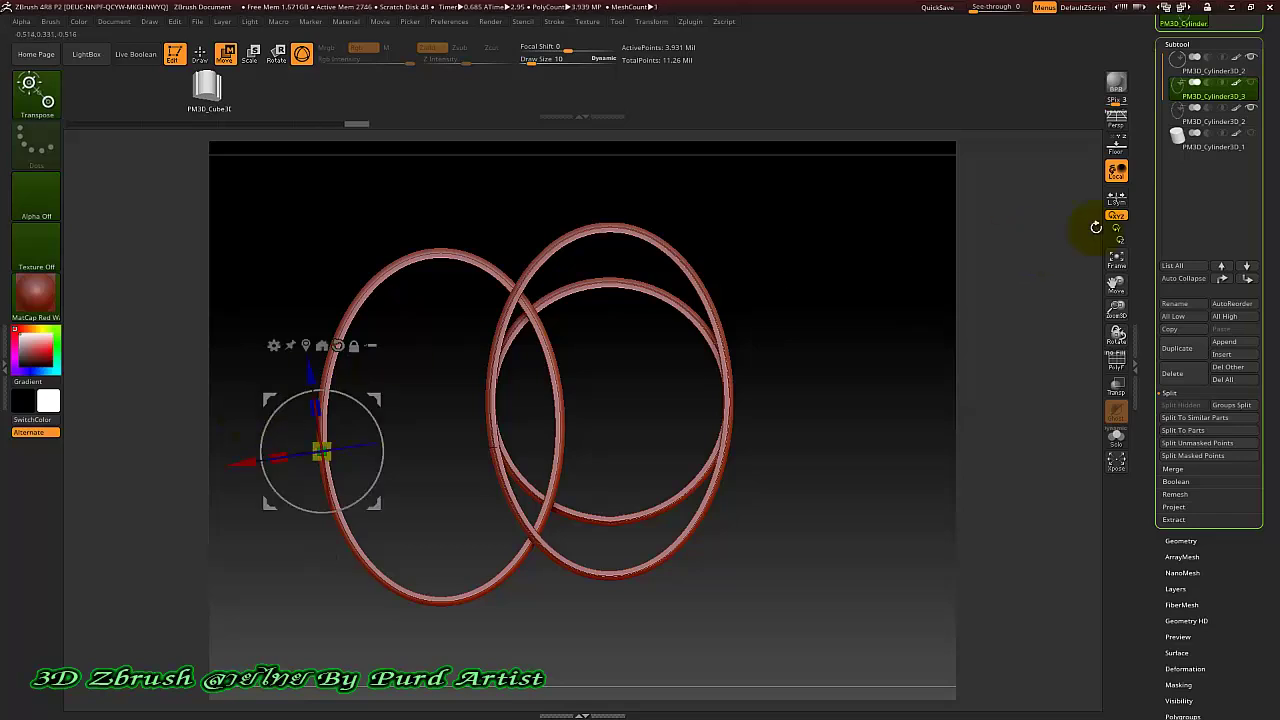
{"action": "left_click", "coordinate": [1214, 121]}
{"action": "left_click_drag", "start_coordinate": [532, 398], "coordinate": [740, 400]}
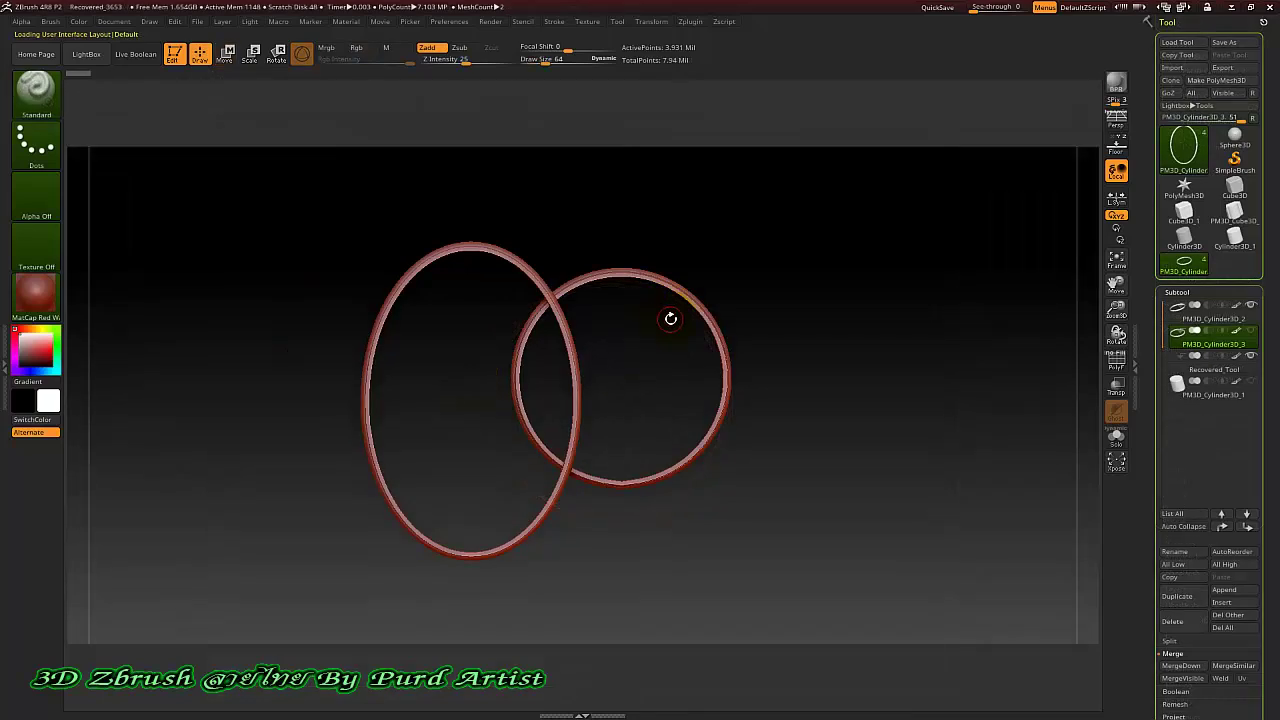